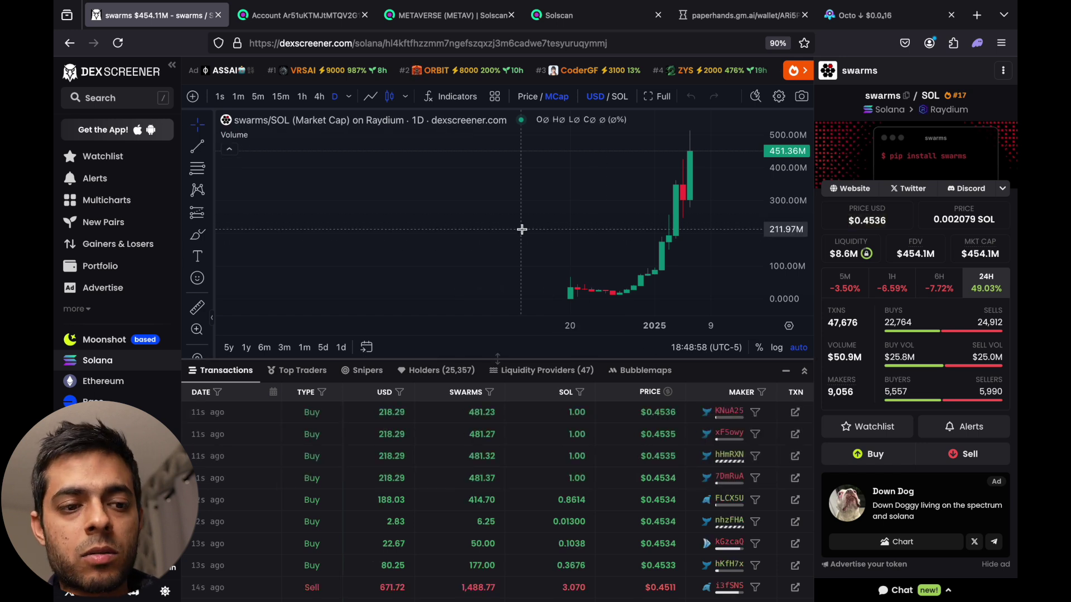
Show the 25,357 swarms token holders, topped by a 5.89% holder worth $26.7M
left_click(440, 372)
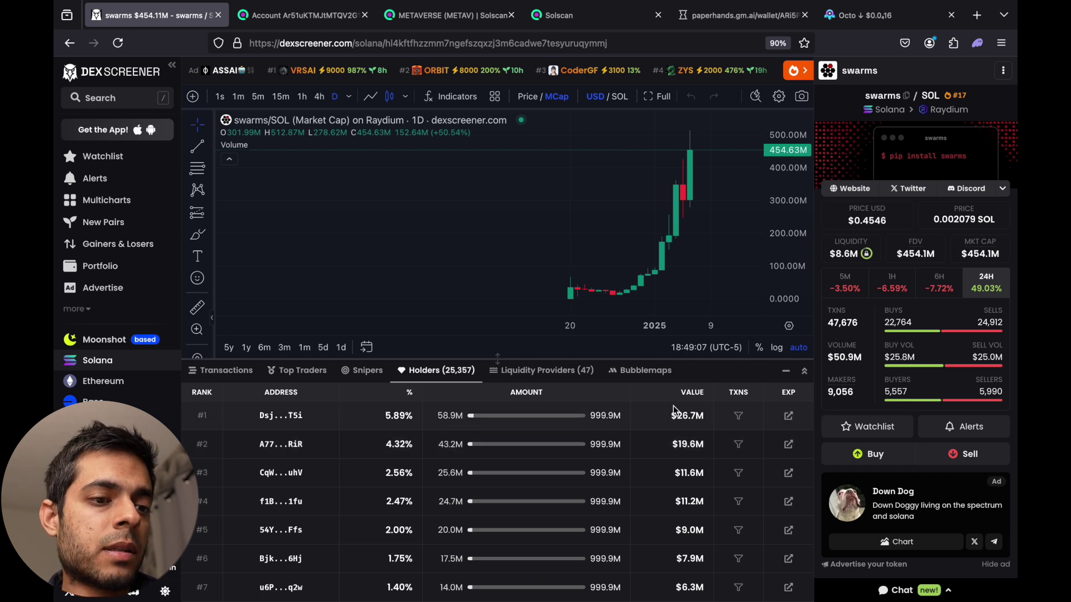
Open the top swarms holder's wallet in Solscan and browse its 56-token portfolio
left_click(792, 416)
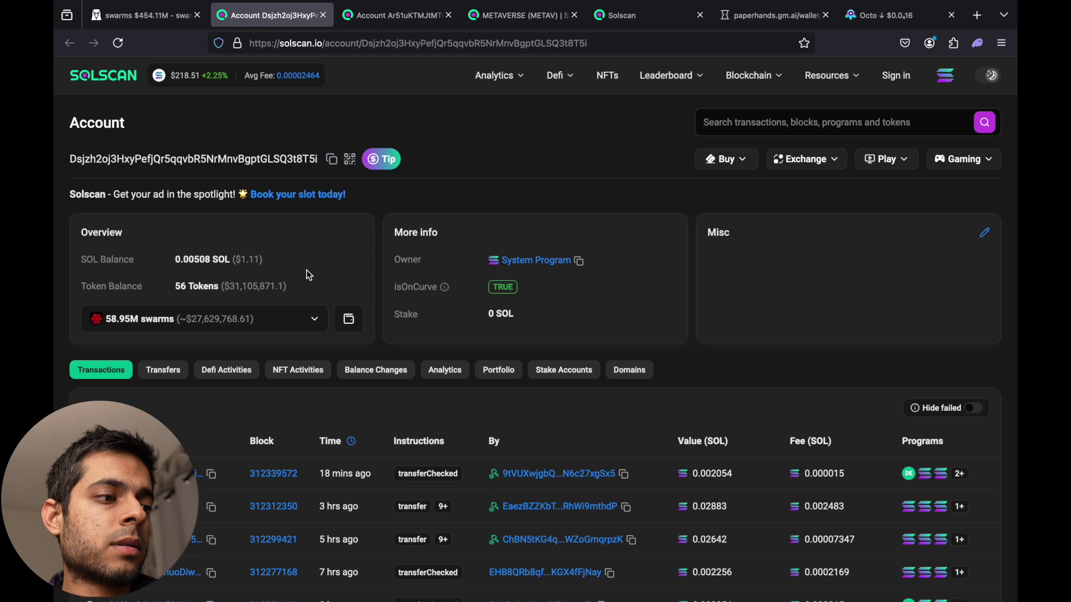
scroll(321, 410, "down", 1)
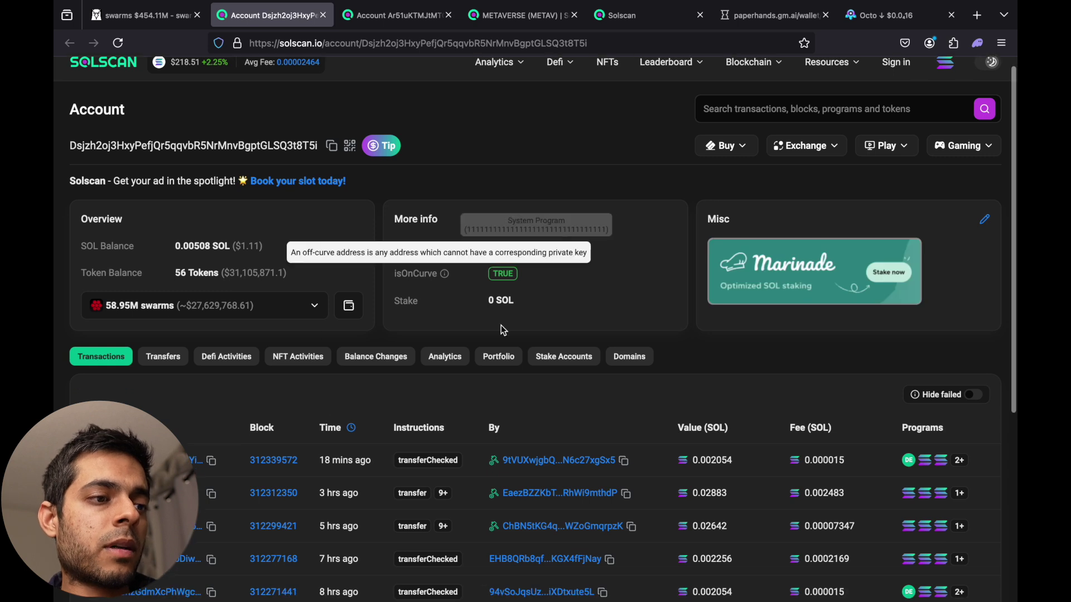
scroll(444, 364, "down", 3)
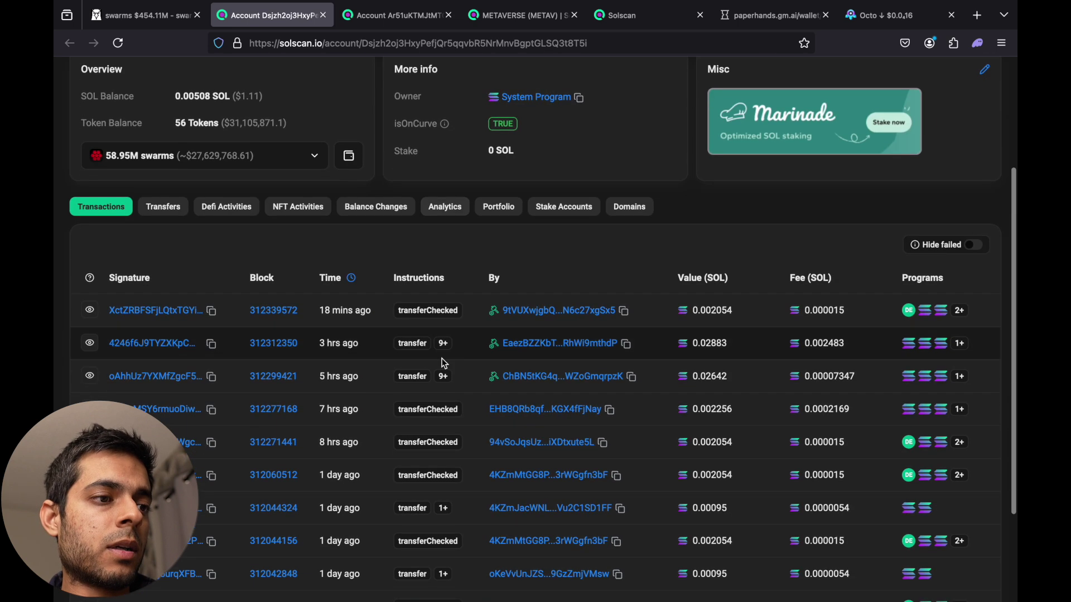
left_click(512, 212)
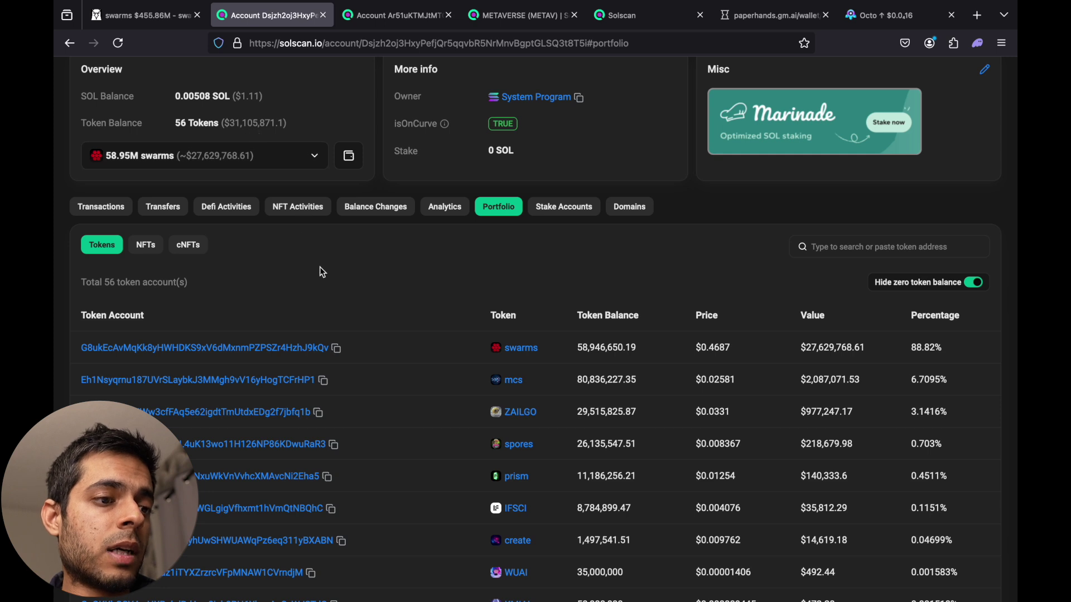
scroll(320, 272, "down", 1)
scroll(320, 271, "down", 2)
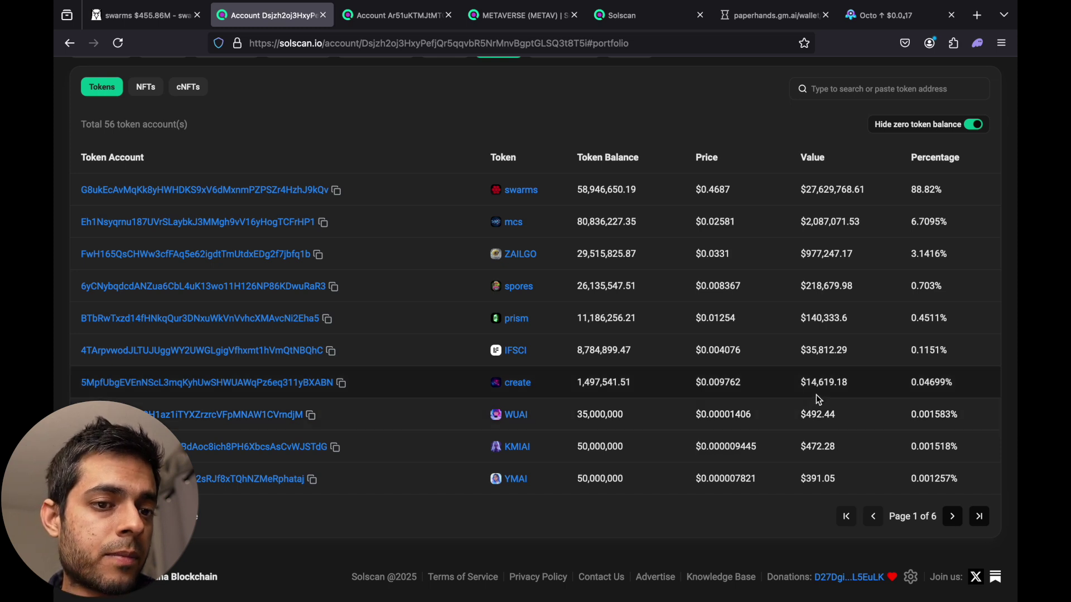
Look up the createnow.xyz token address on DexScreener and show create/SOL with 1-hour candles
left_click(511, 381)
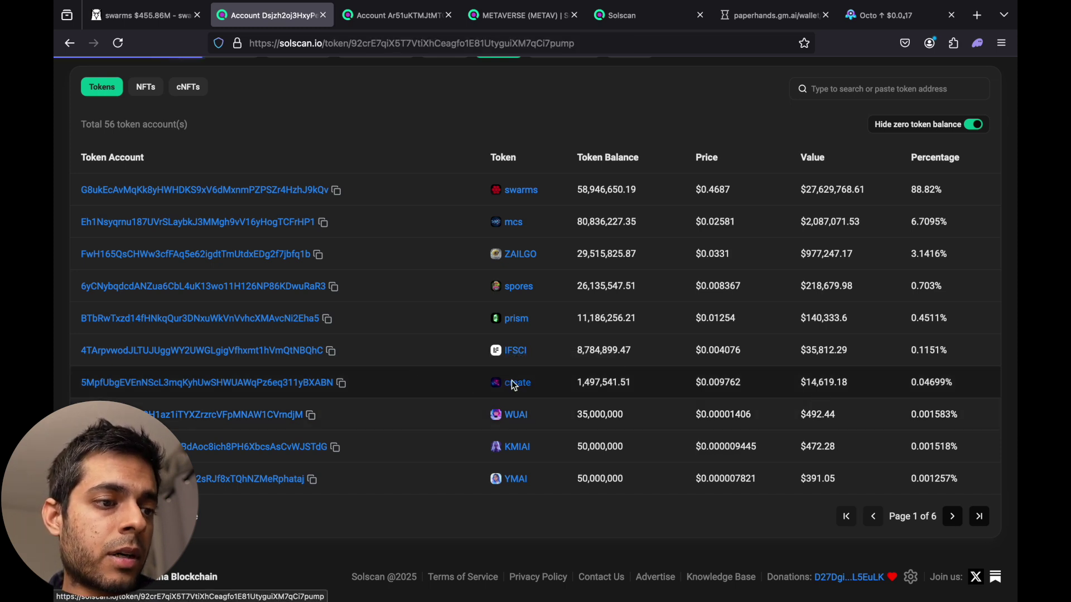
left_click(878, 230)
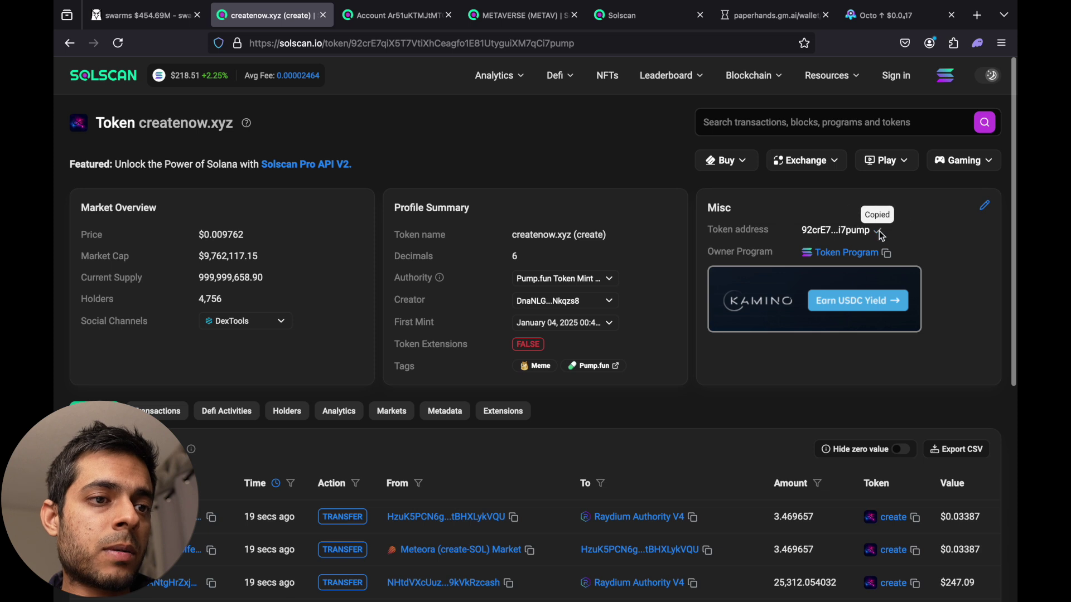
left_click(156, 15)
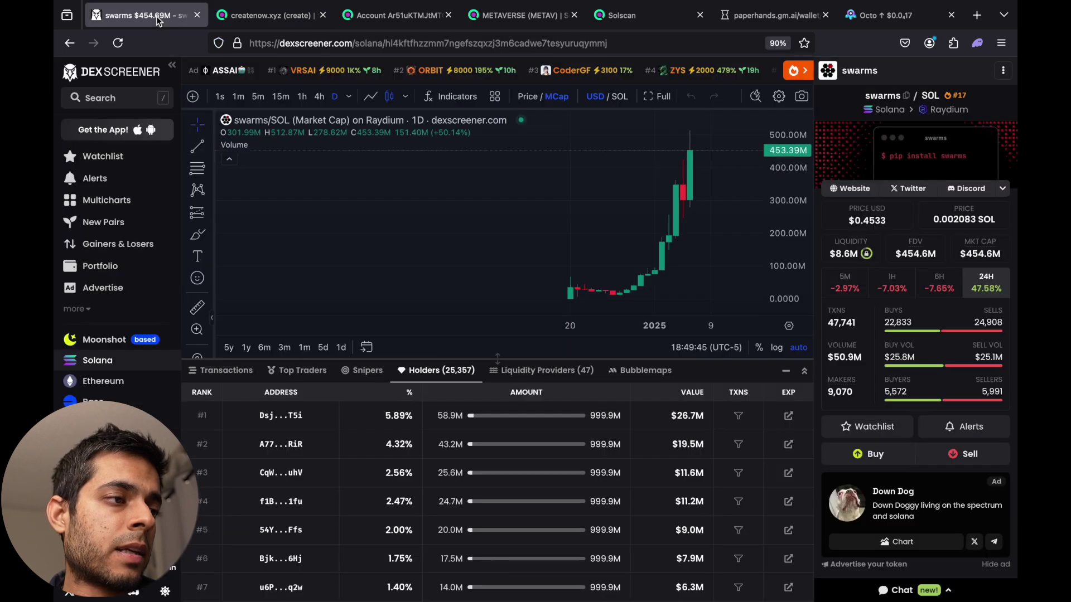
left_click(139, 95)
key("ctrl+v")
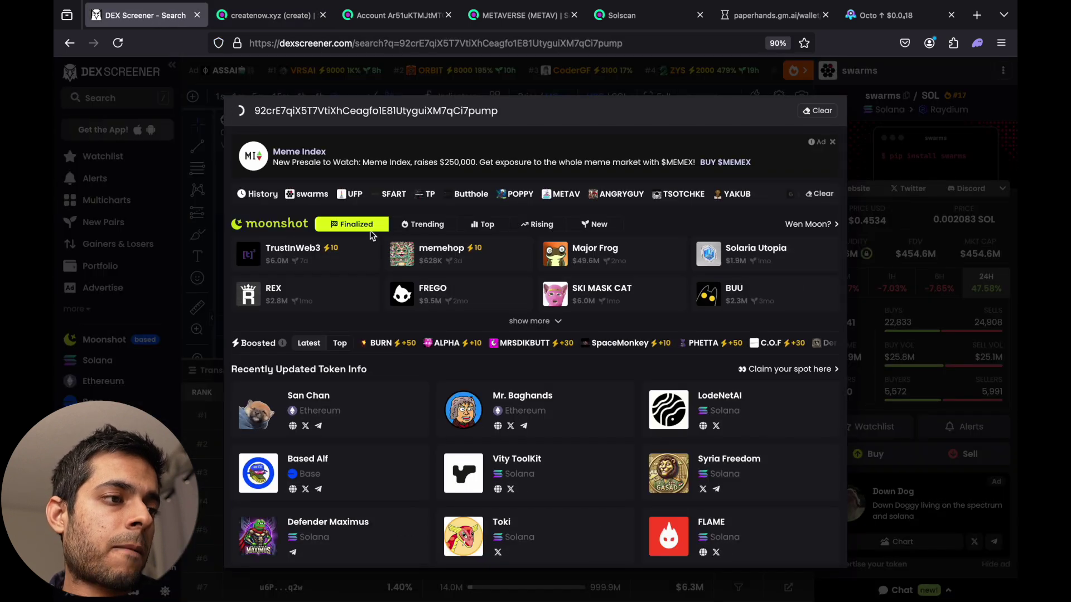
left_click(419, 198)
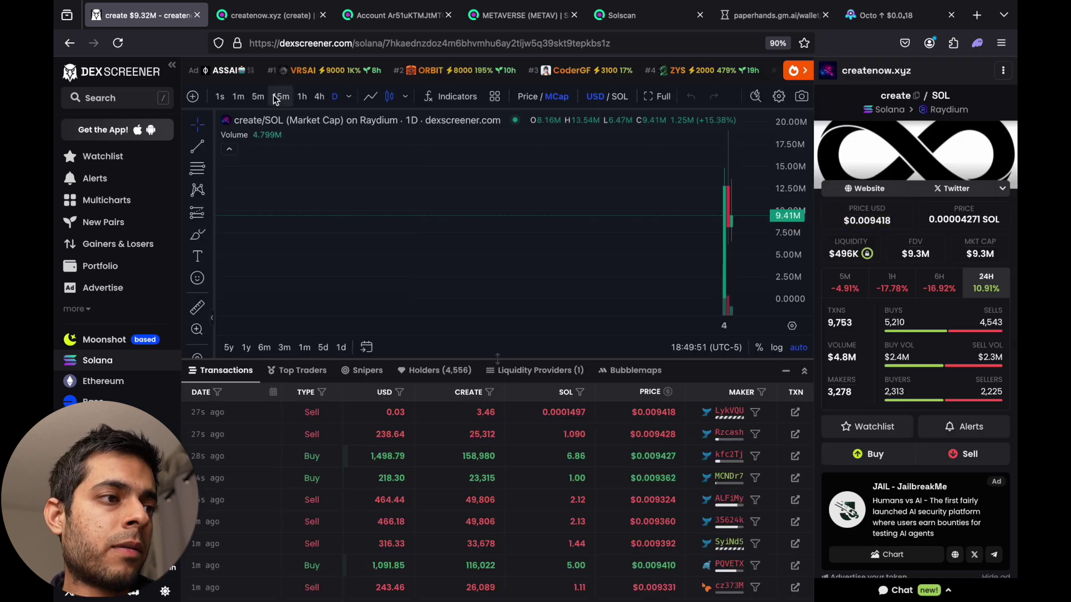
left_click(281, 97)
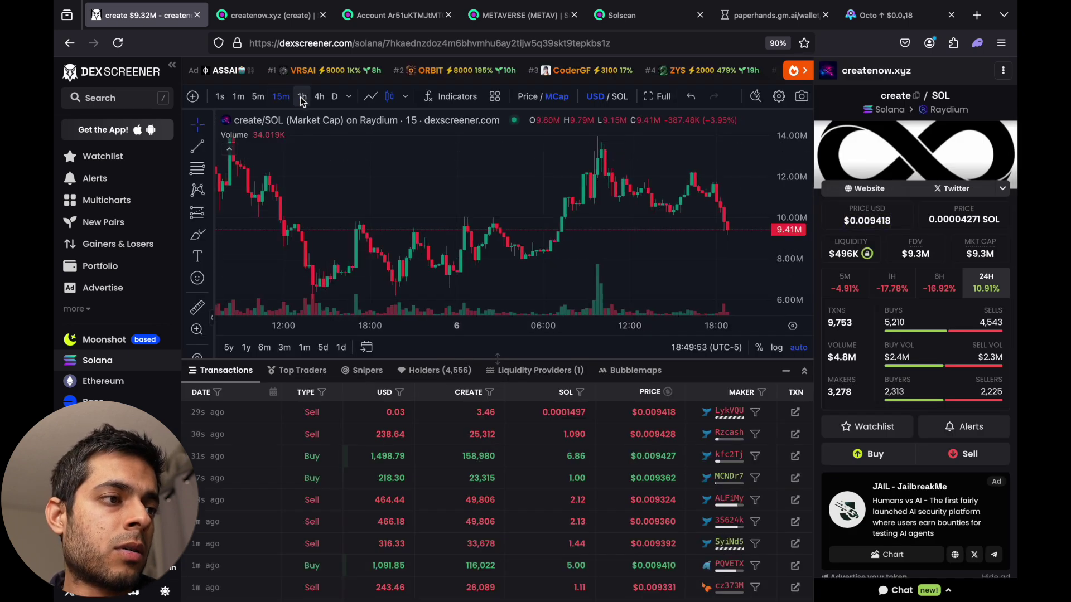
left_click(301, 97)
scroll(360, 206, "right", 3)
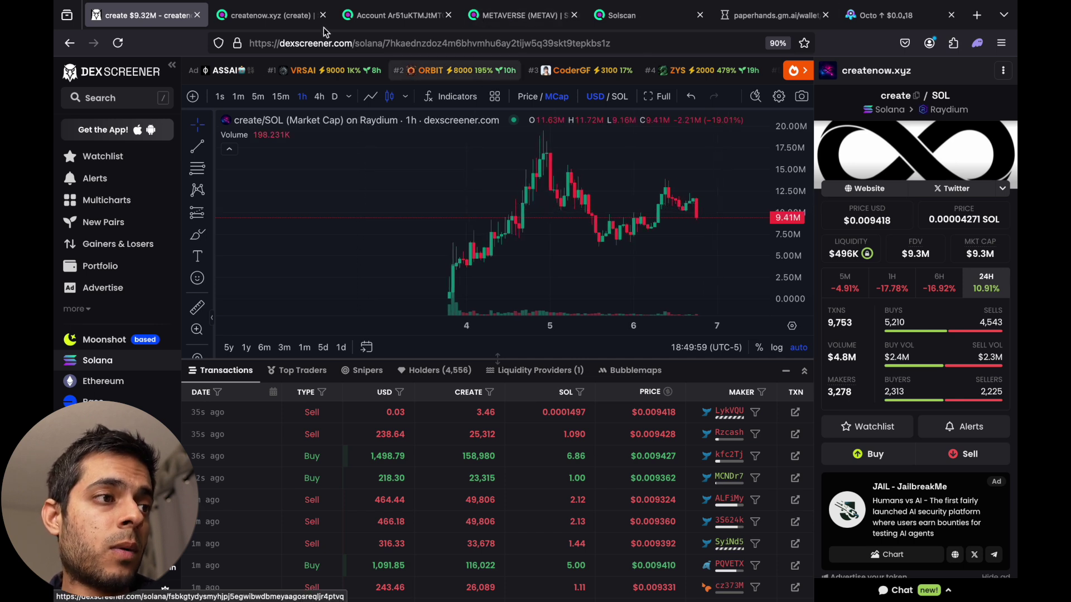
Return to the whale wallet's account and show its Transfers list
left_click(291, 20)
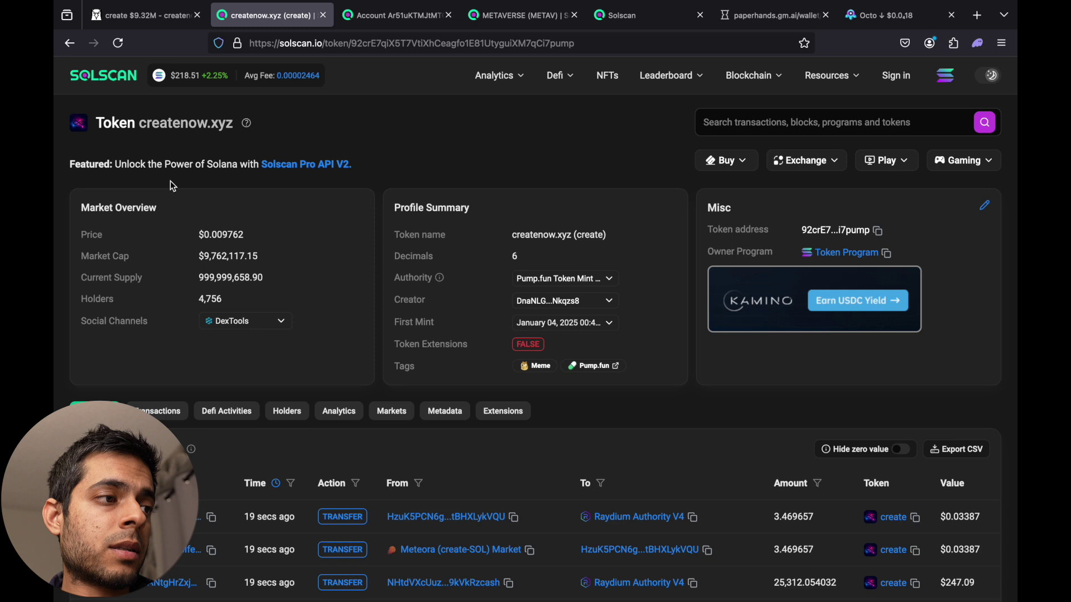
left_click(69, 43)
left_click(70, 43)
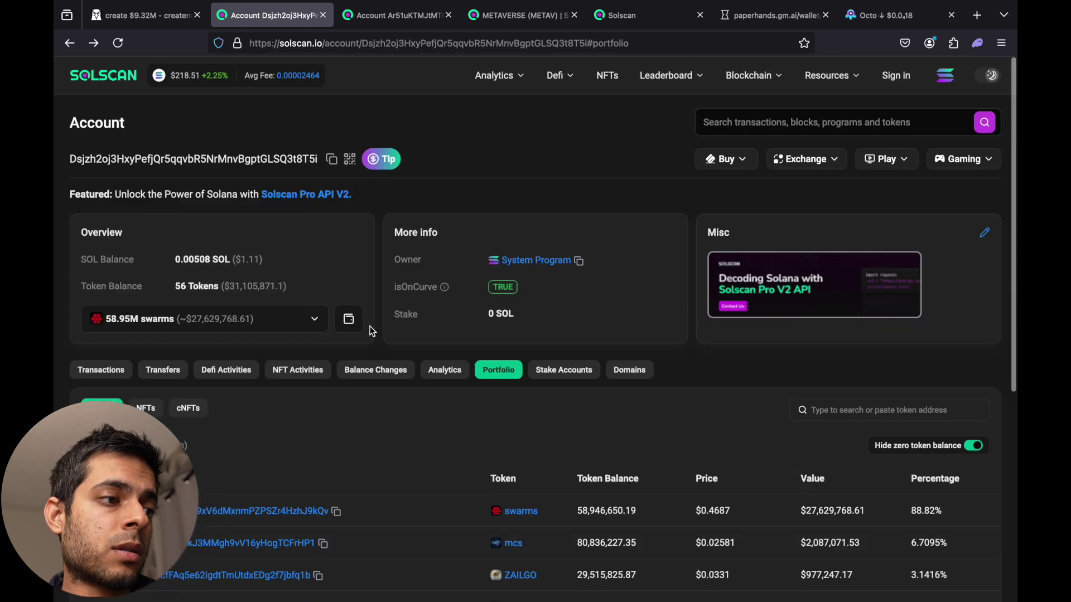
scroll(625, 450, "down", 3)
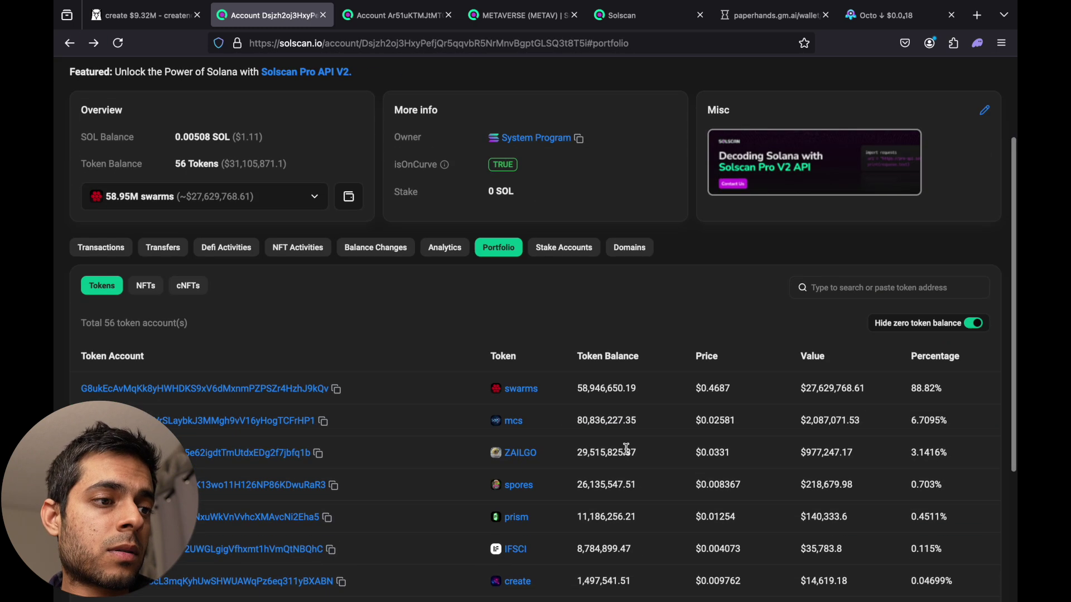
left_click(161, 252)
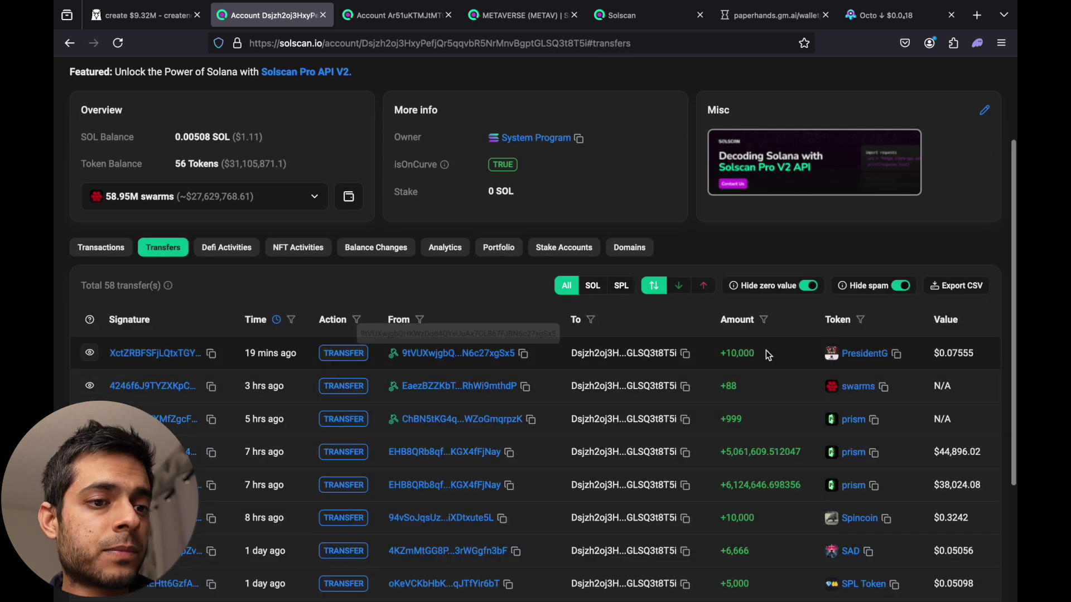
Filter the transfers to createnow.xyz, leaving one +1,497,541.518108 create transfer
left_click(860, 319)
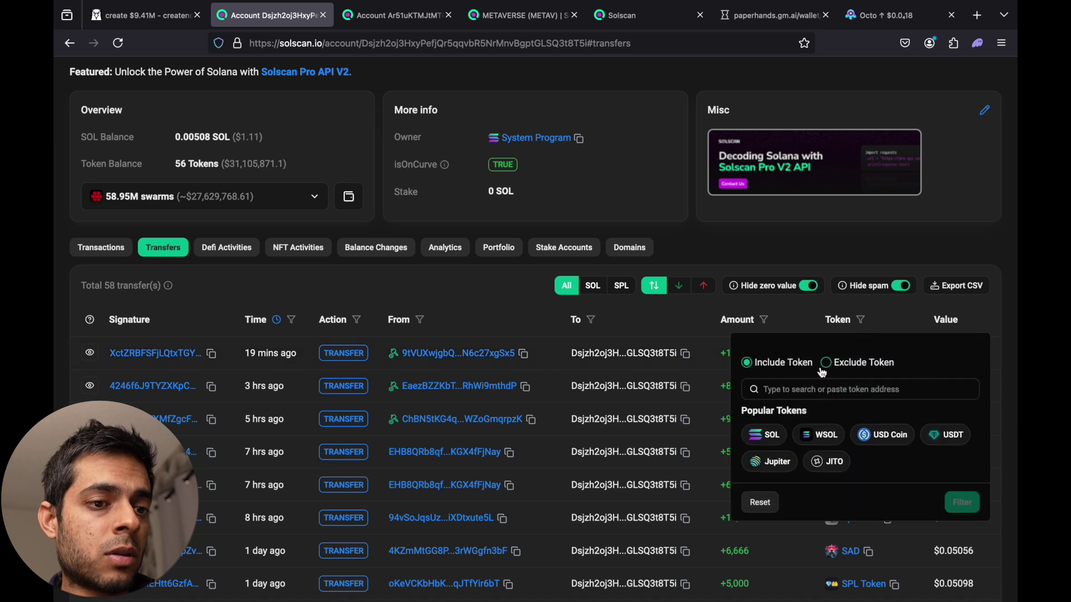
key("ctrl+v")
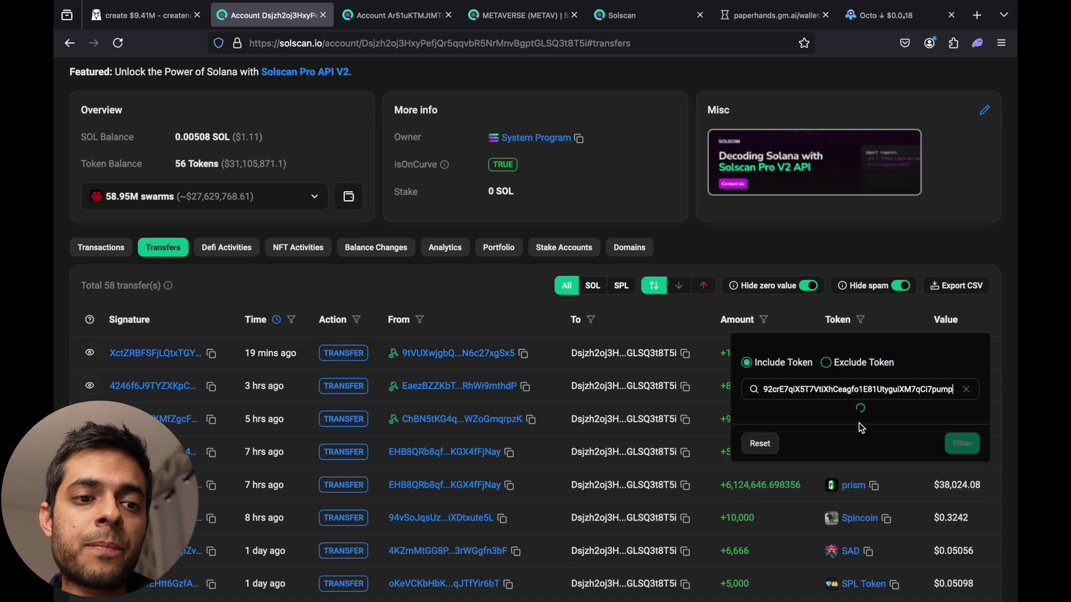
left_click(861, 424)
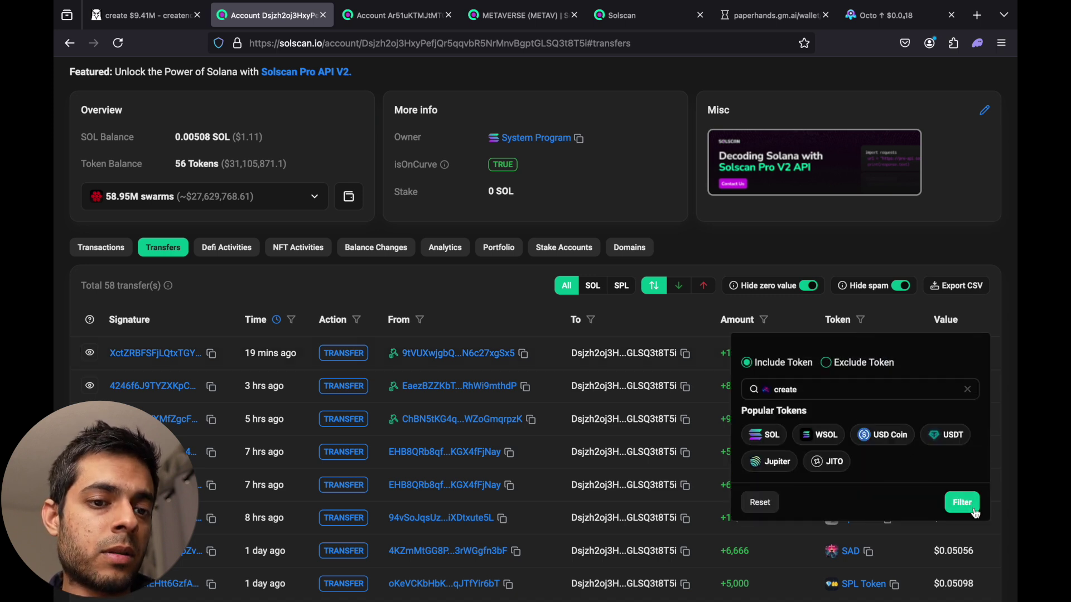
left_click(959, 501)
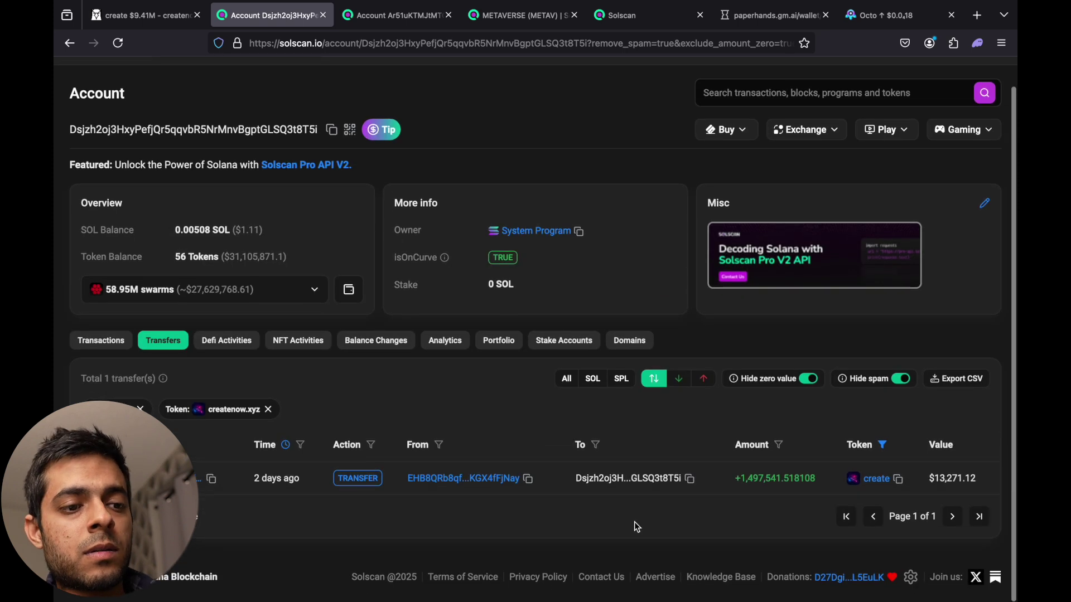
Open the sending wallet's account and show its Transfers list
left_click(452, 479)
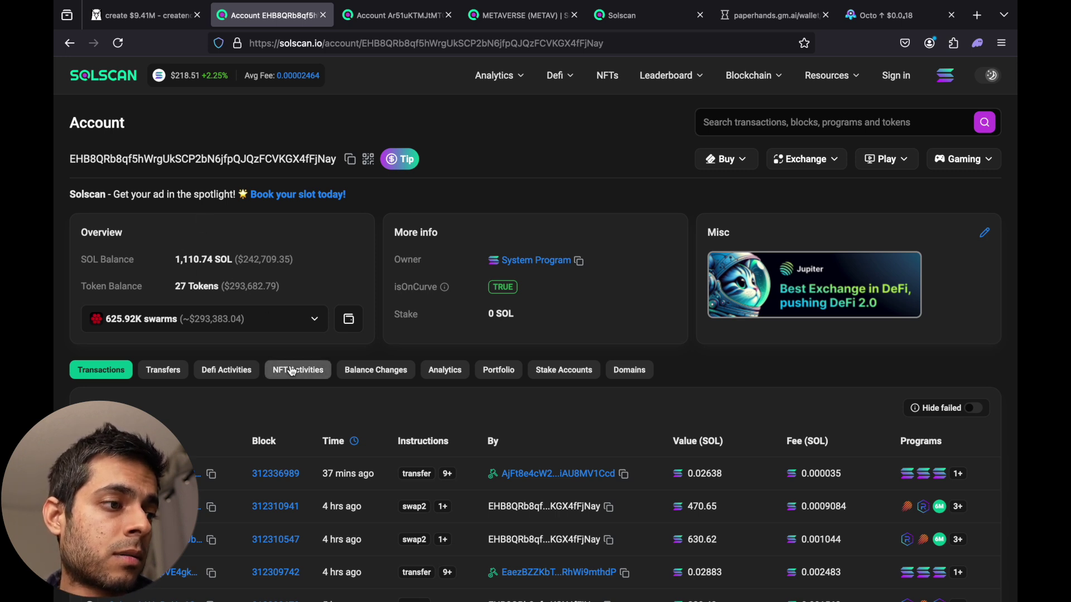
left_click(498, 370)
scroll(512, 406, "down", 2)
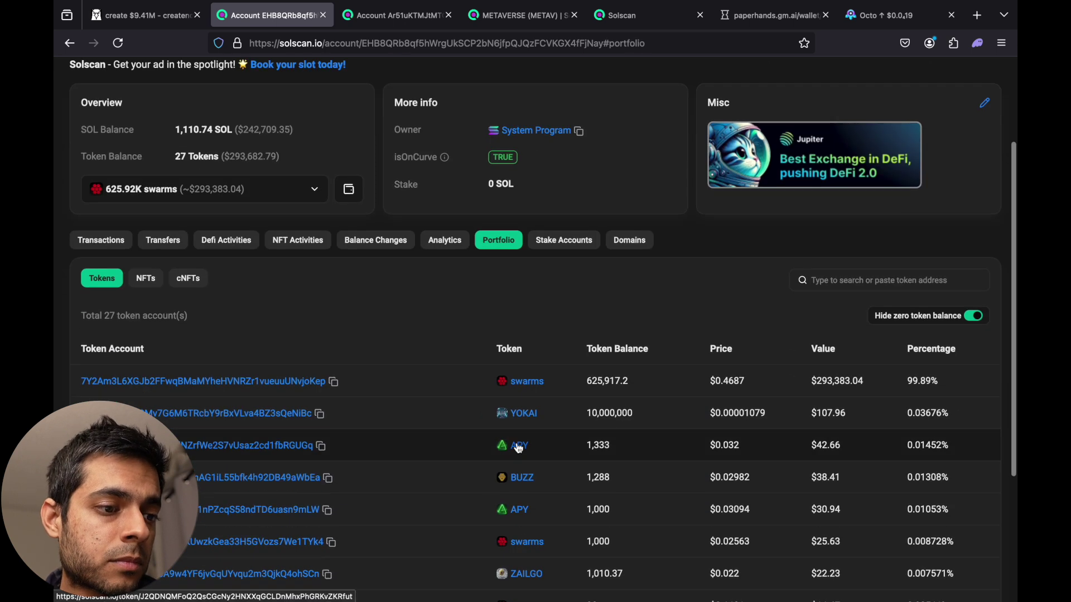
left_click(176, 249)
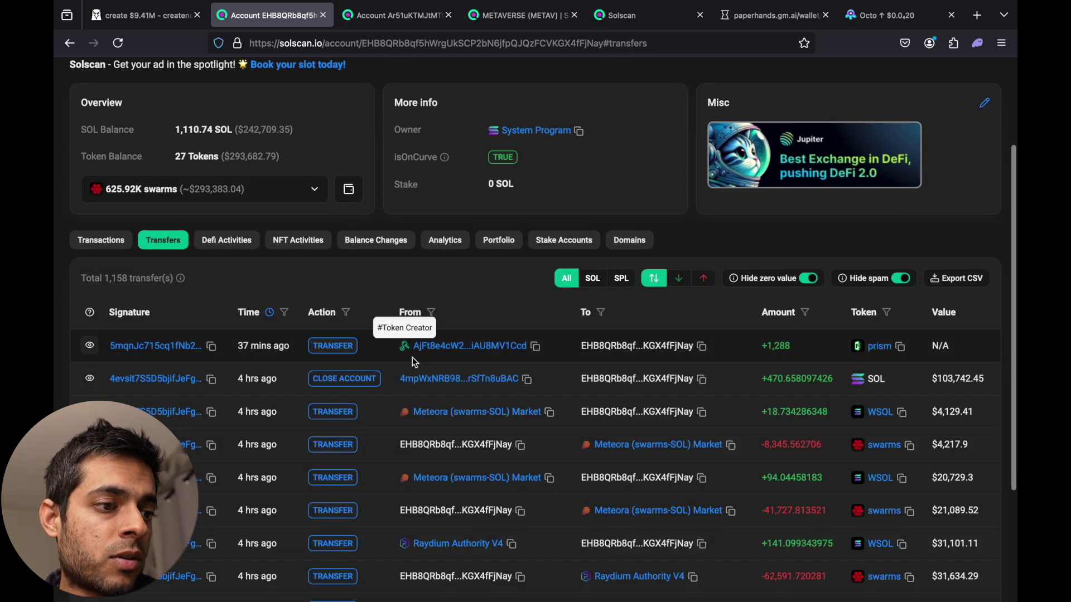
Filter that wallet's transfers to createnow.xyz, showing its 8 create transfers
left_click(887, 313)
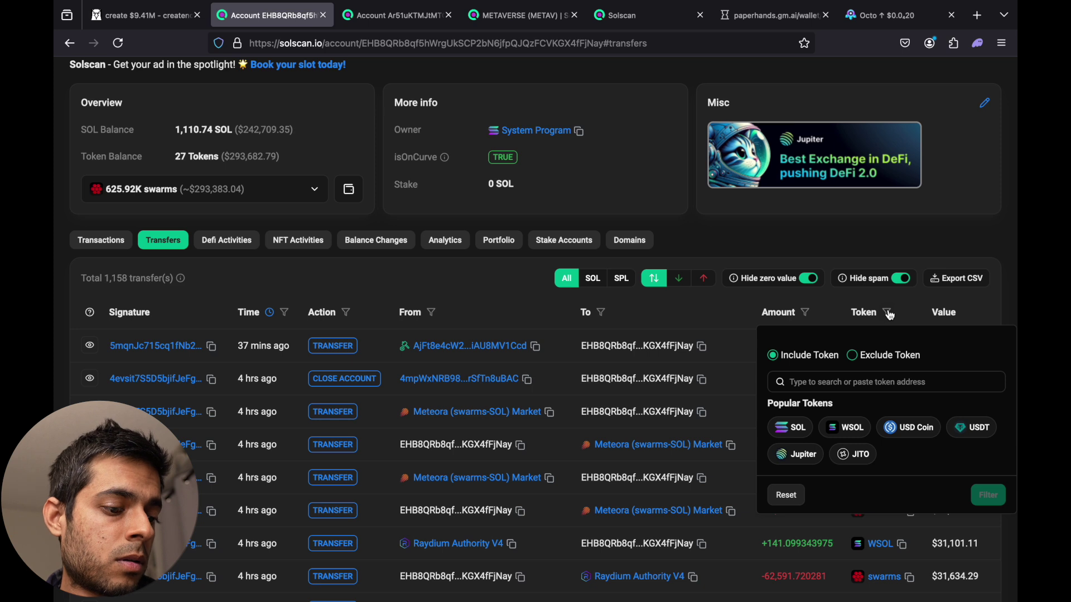
key("ctrl+v")
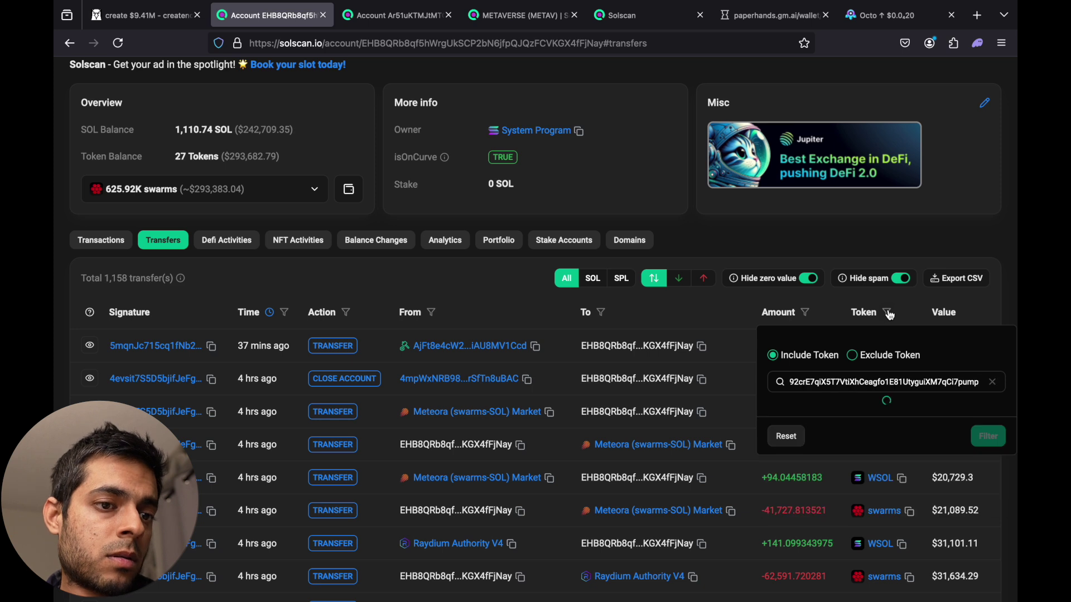
left_click(884, 407)
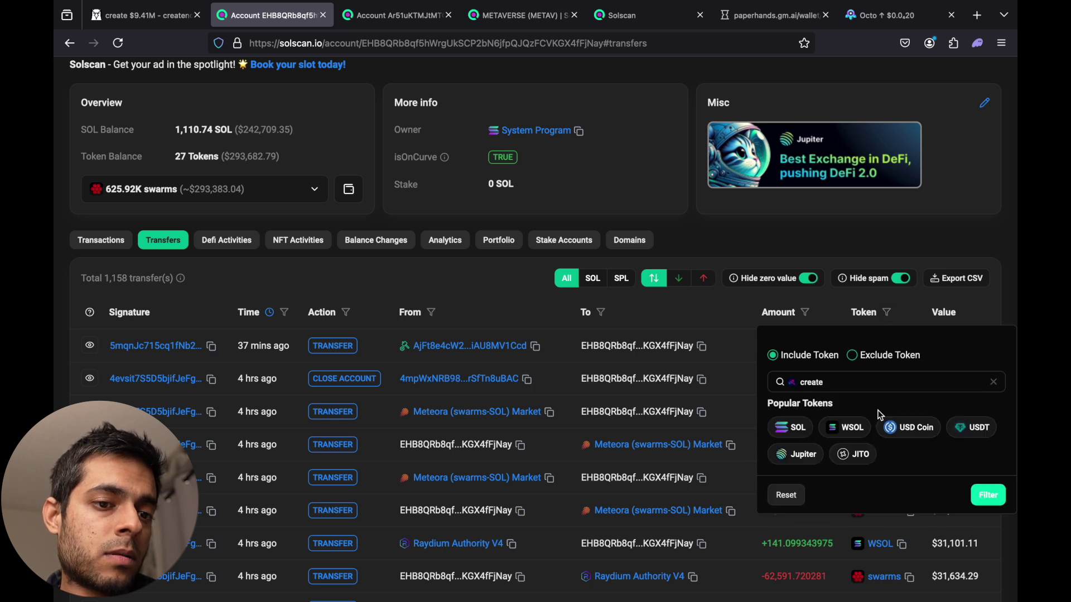
left_click(989, 495)
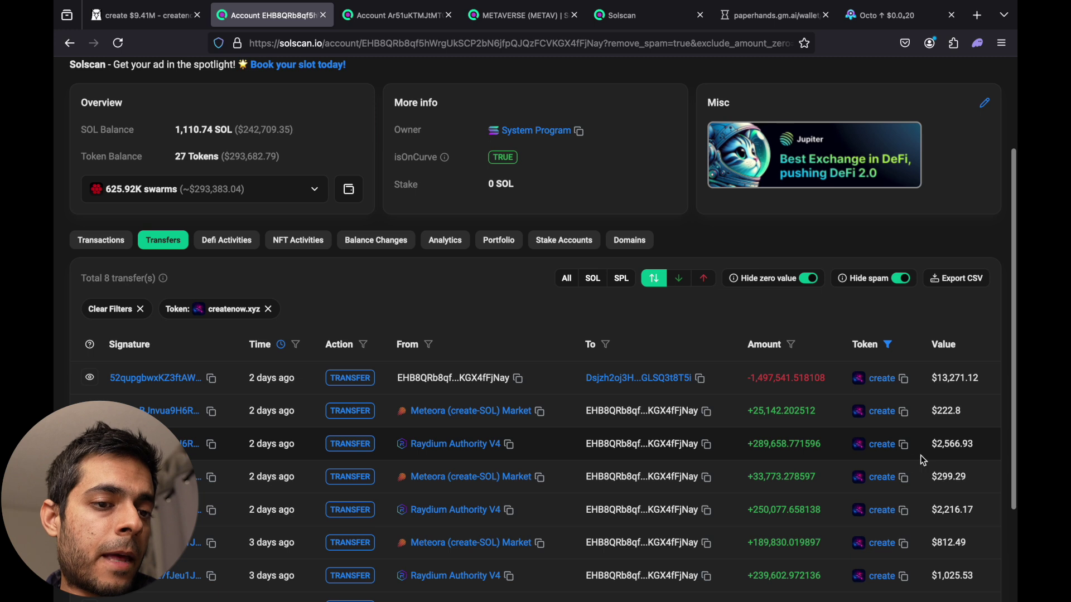
scroll(780, 479, "down", 2)
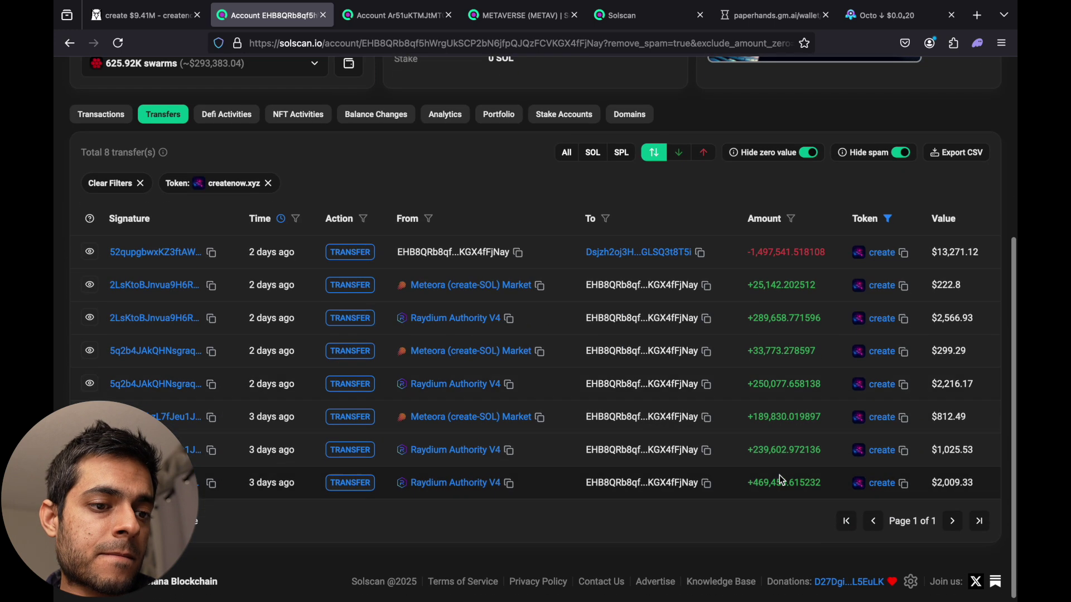
scroll(779, 475, "down", 1)
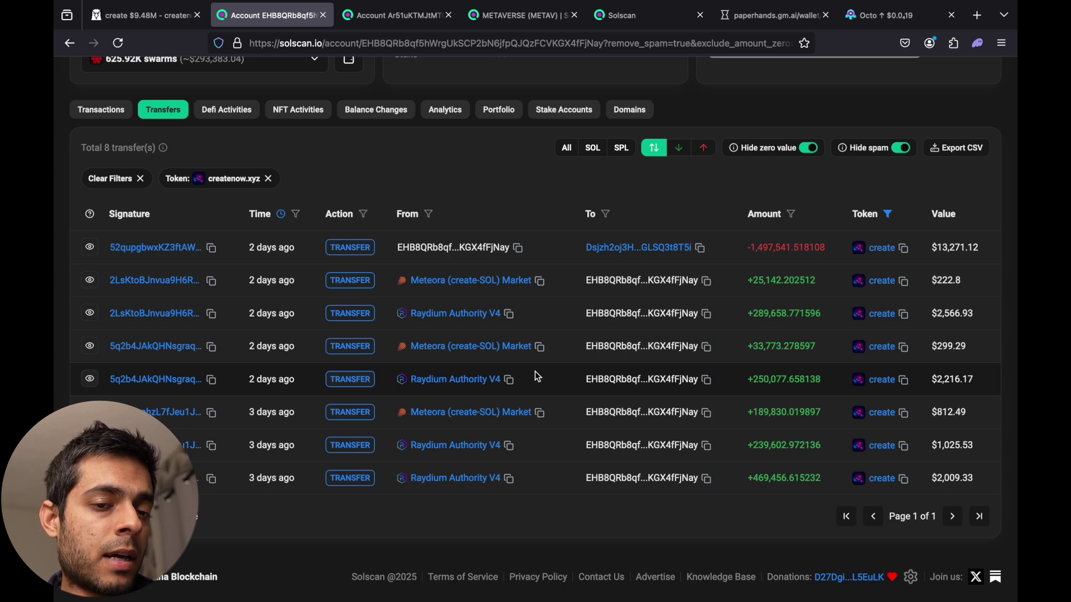
scroll(534, 373, "up", 3)
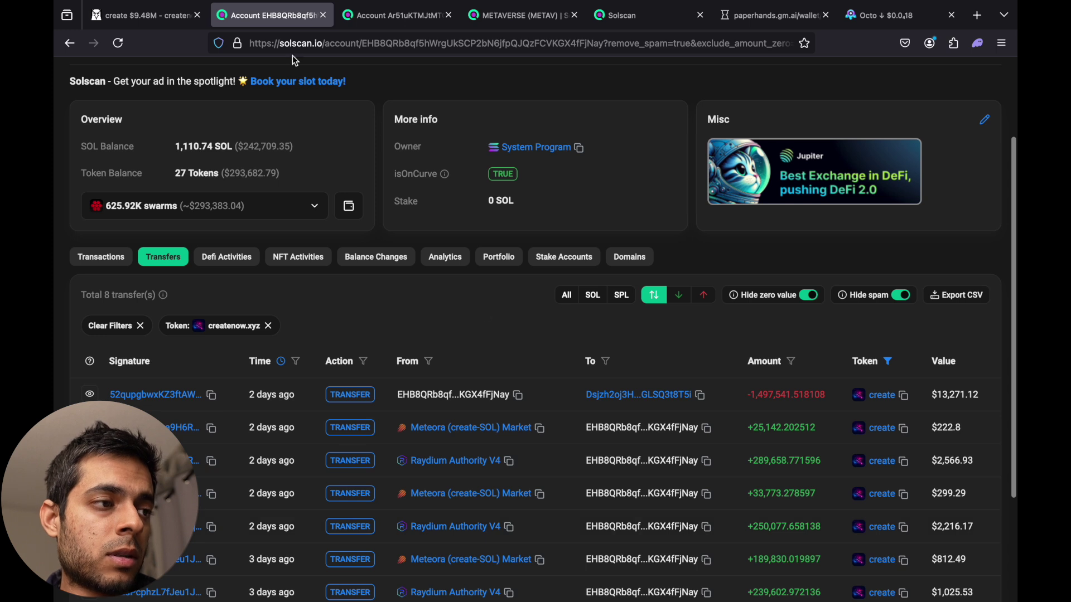
Check the other whale wallet's tab, then step back to the first wallet's portfolio
left_click(367, 44)
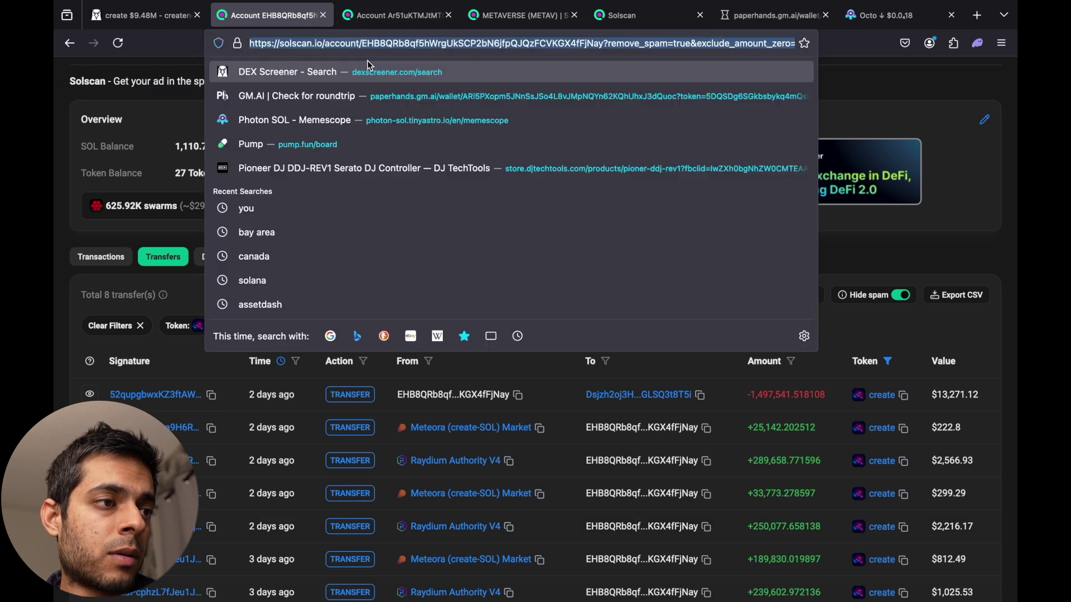
left_click(370, 17)
scroll(312, 379, "down", 1)
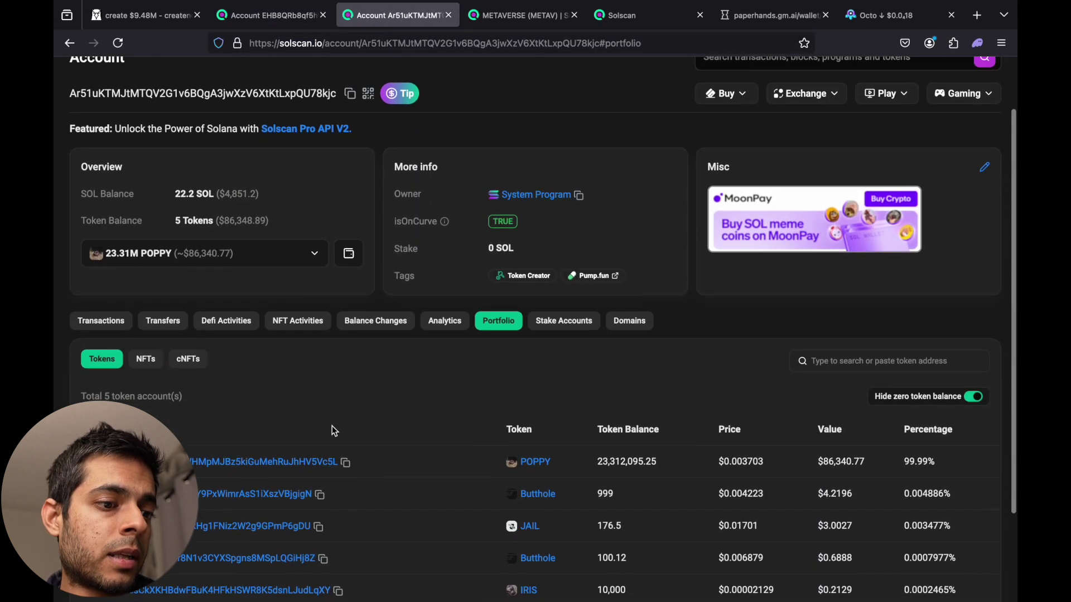
scroll(503, 379, "down", 3)
scroll(493, 370, "up", 1)
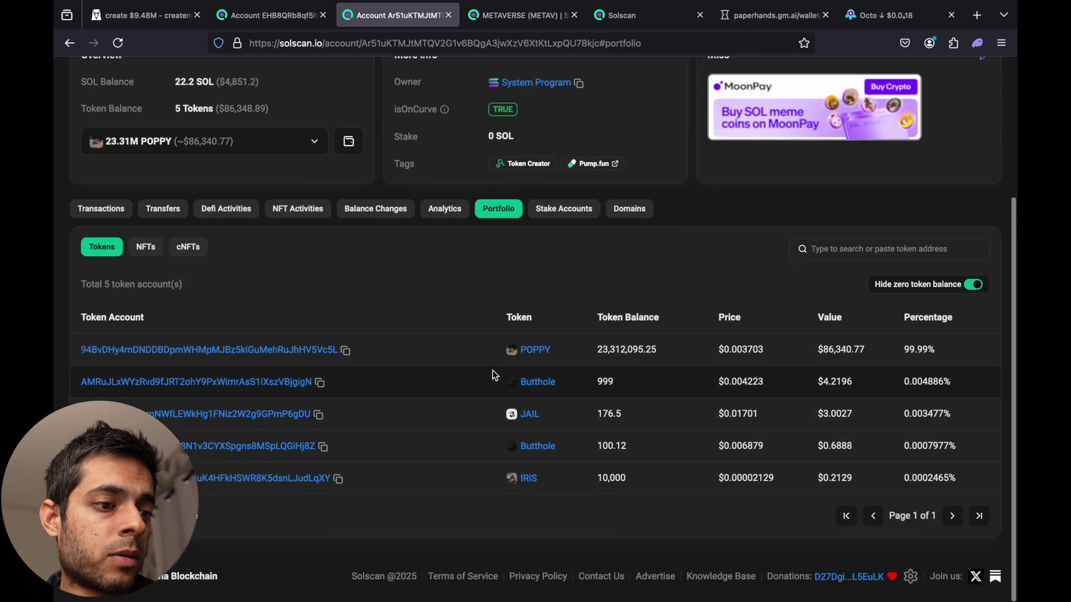
left_click(289, 19)
left_click(69, 44)
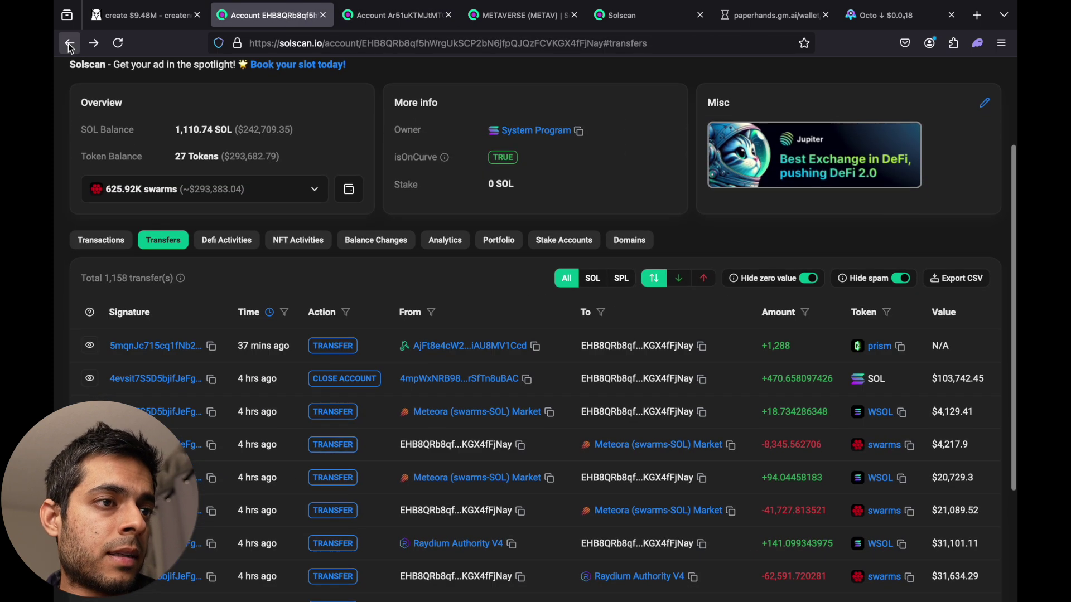
left_click(69, 45)
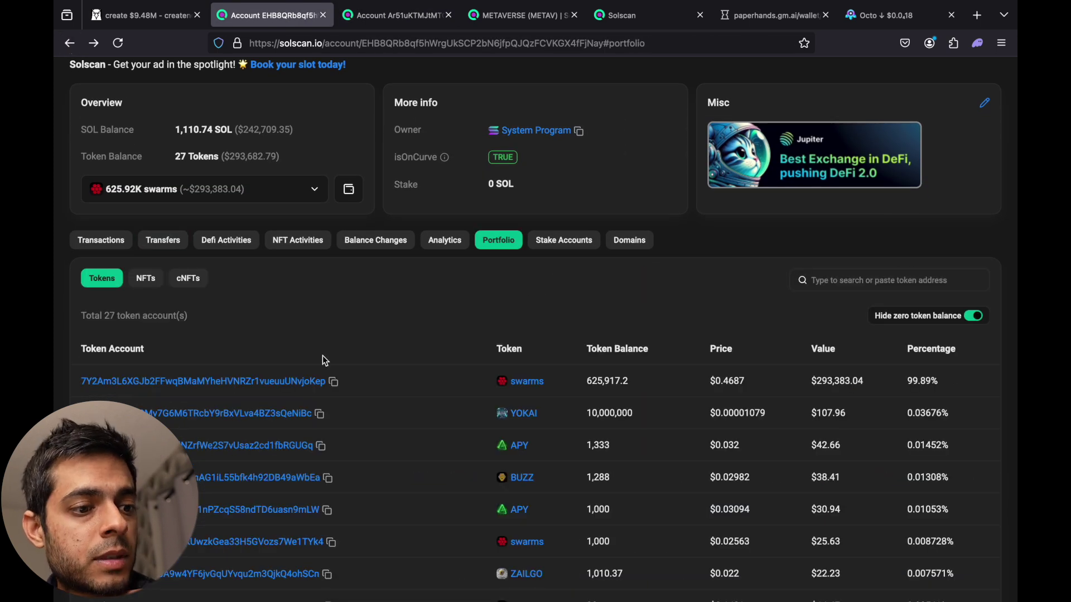
scroll(322, 357, "down", 2)
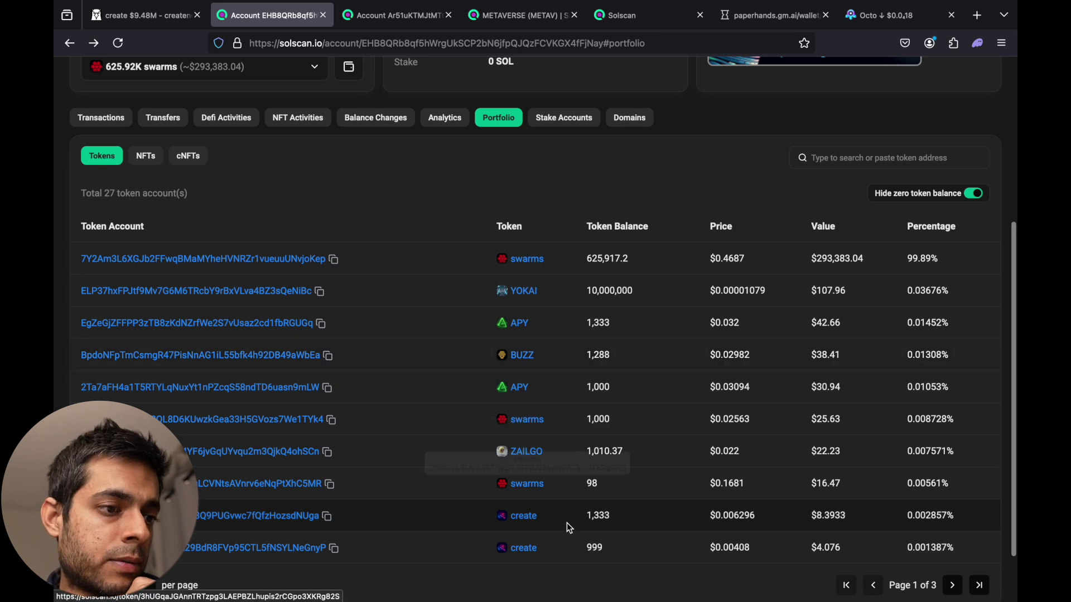
scroll(551, 444, "up", 2)
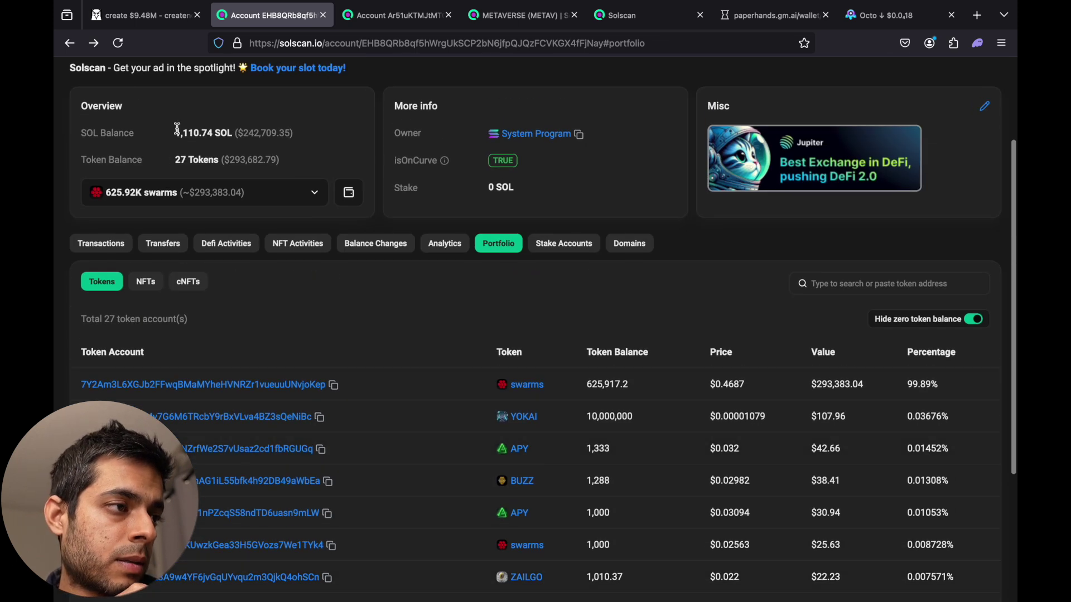
Go back to the receiving wallet's filtered transfers
left_click(70, 43)
scroll(71, 68, "down", 3)
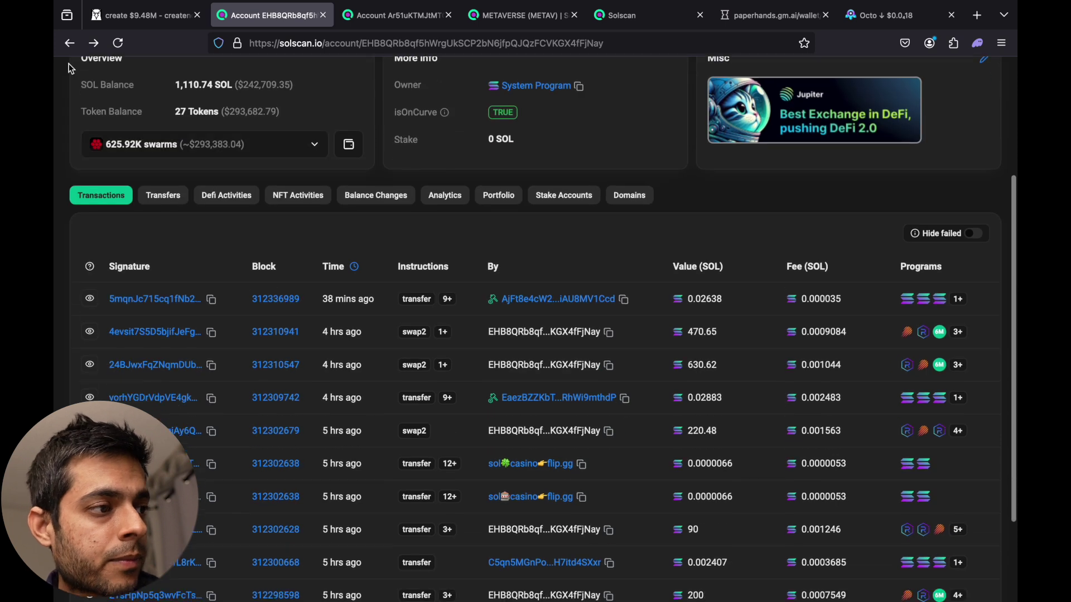
left_click(69, 42)
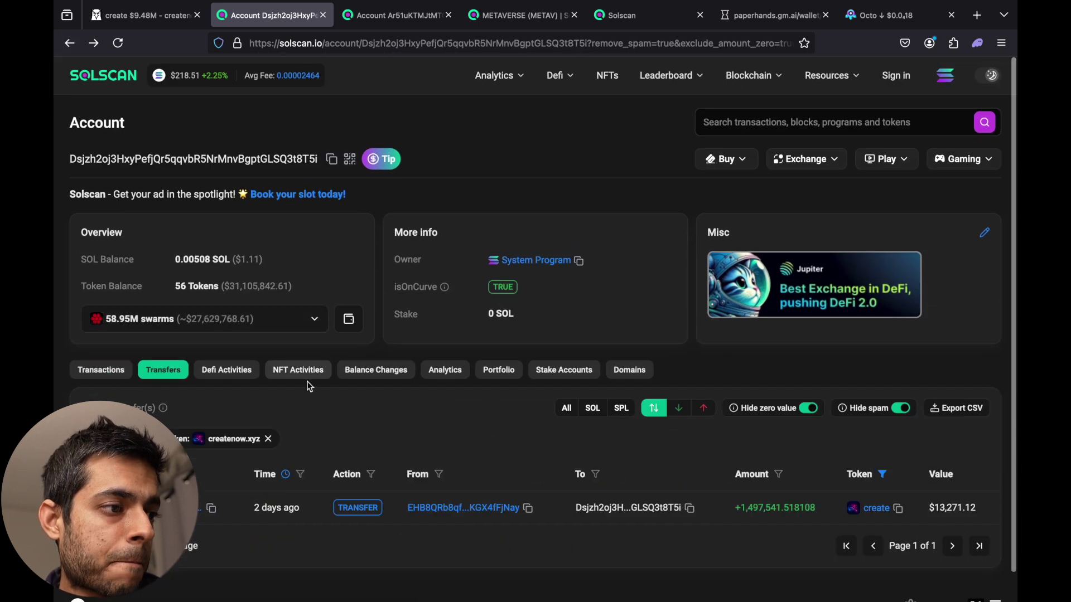
scroll(308, 384, "down", 1)
Open the receiving wallet's IFSCI token account holding 8,784,899.472266 IFSCI
left_click(498, 340)
scroll(520, 481, "down", 3)
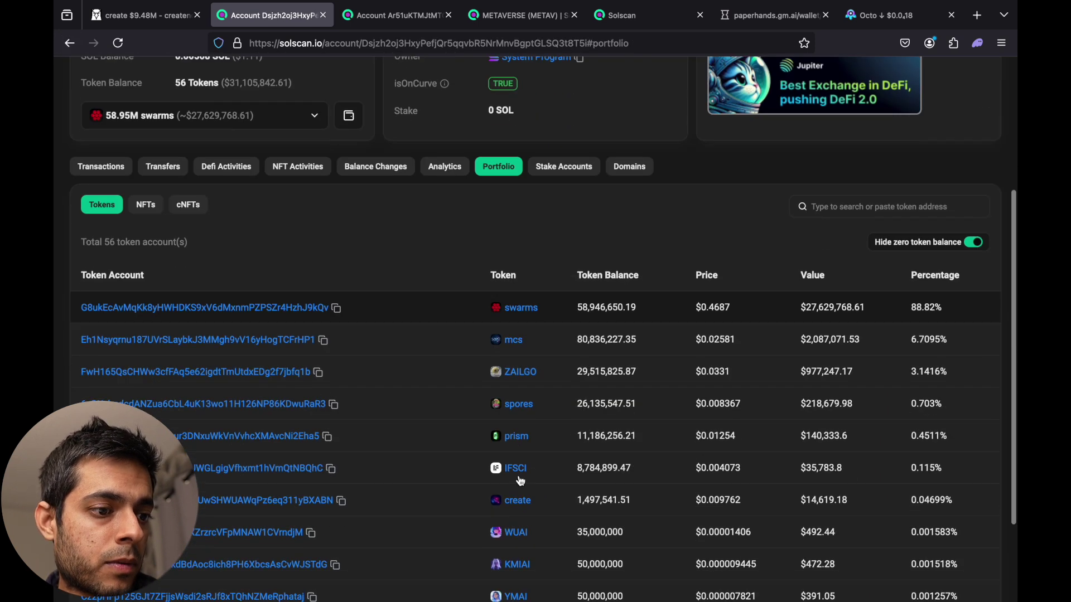
scroll(520, 481, "down", 3)
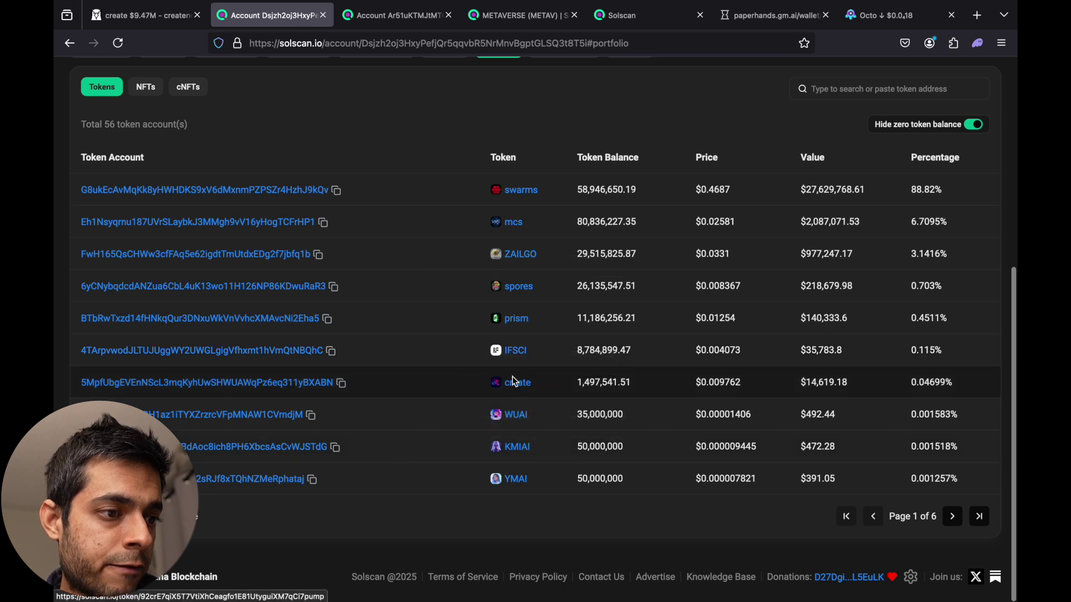
left_click(298, 354)
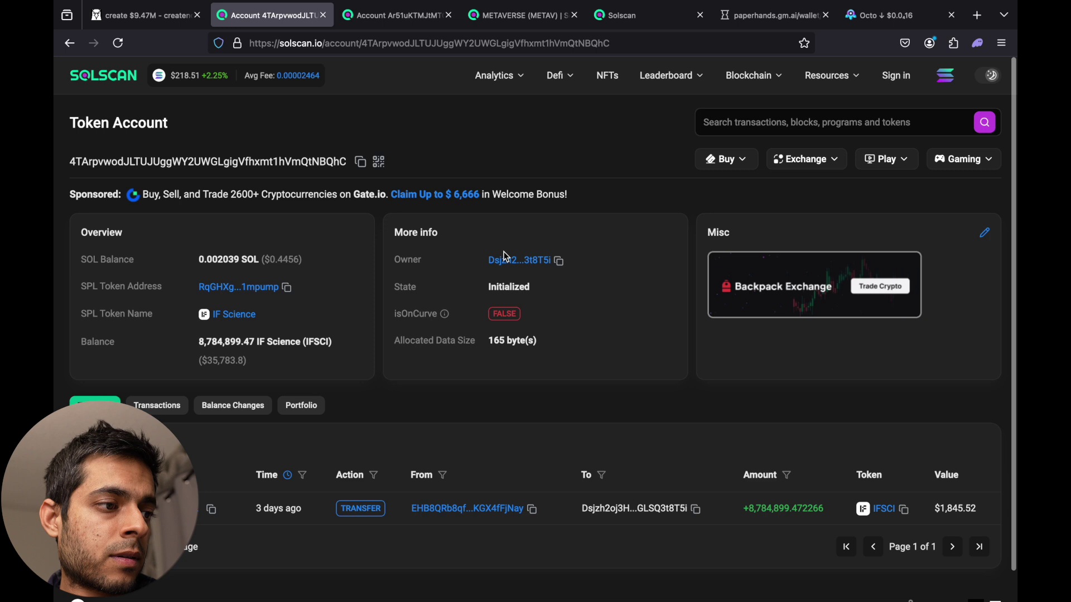
Search DexScreener for the IFSCI address to view IFSCI/SOL (~$3.8M market cap), then return to Solscan
left_click(286, 288)
left_click(163, 23)
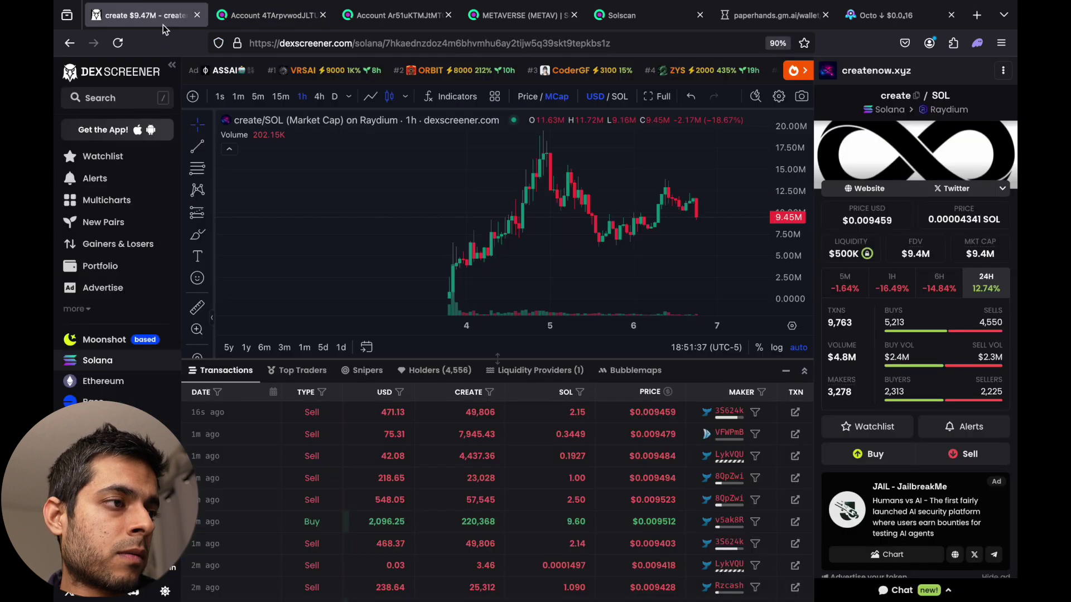
left_click(126, 97)
key("ctrl+v")
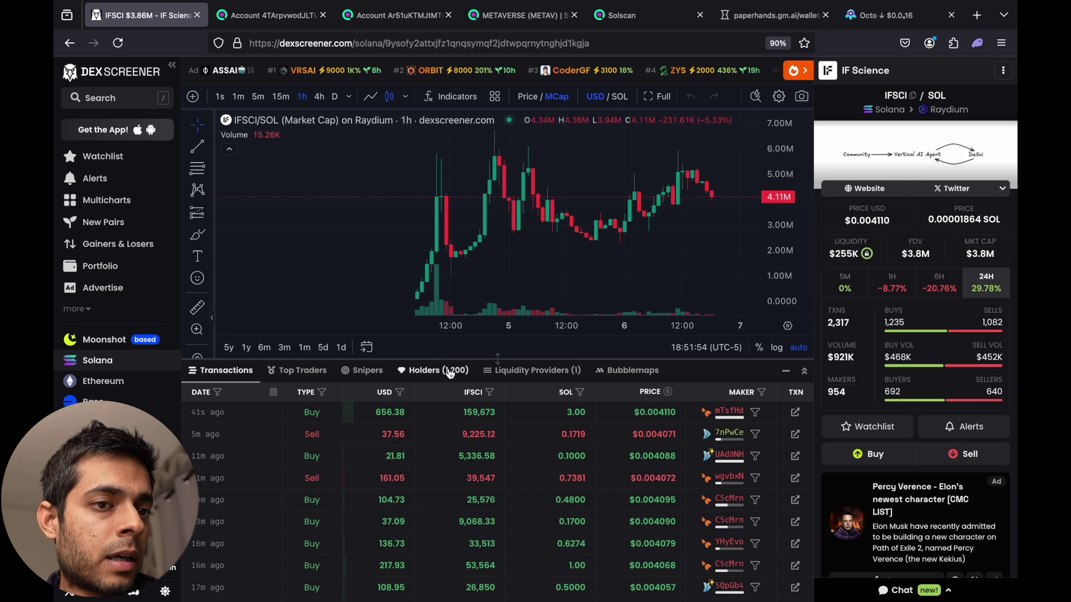
scroll(466, 264, "down", 2)
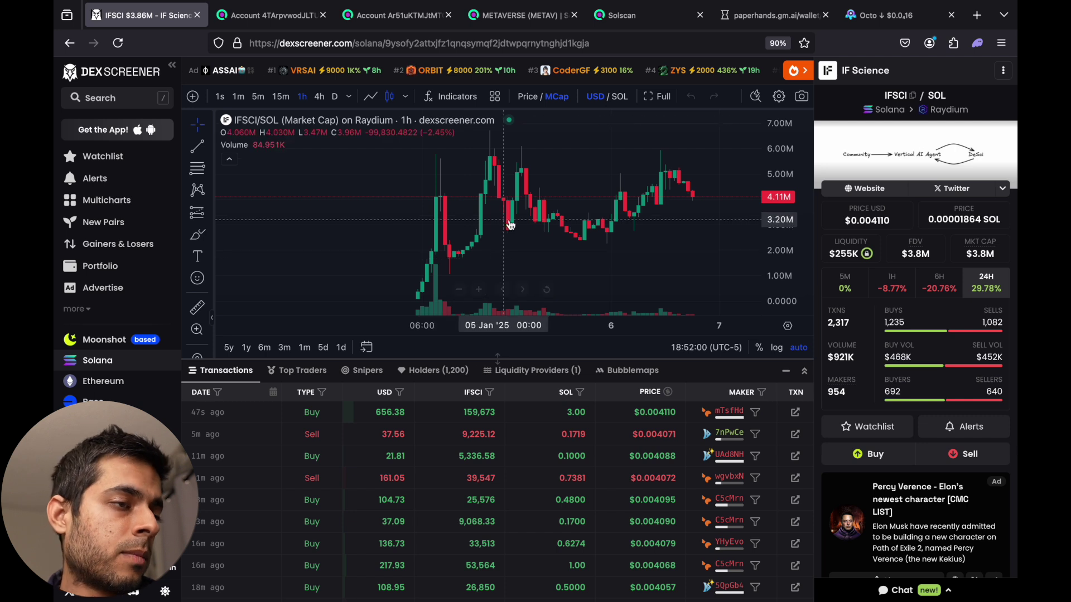
left_click(301, 15)
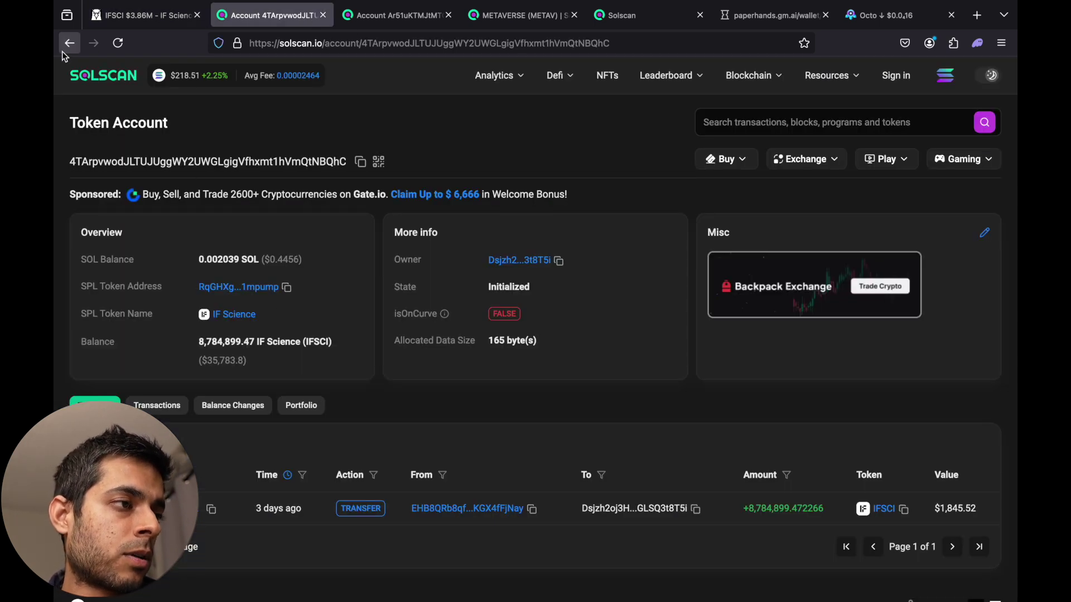
Filter the receiving wallet's transfers to IF Science and open the sending wallet (1,110.74 SOL, 27 tokens)
left_click(63, 49)
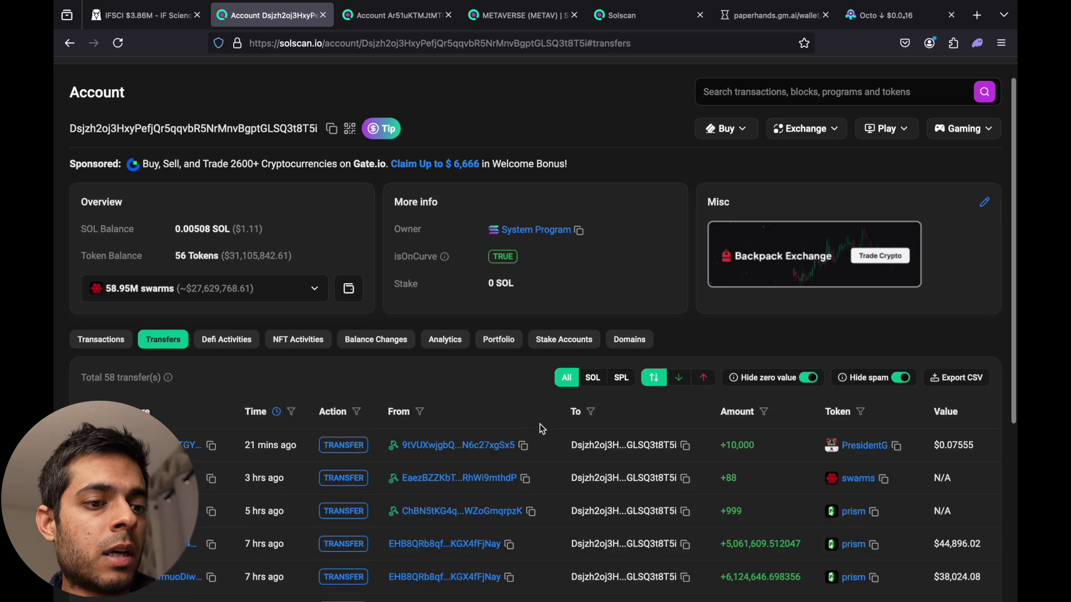
left_click(860, 411)
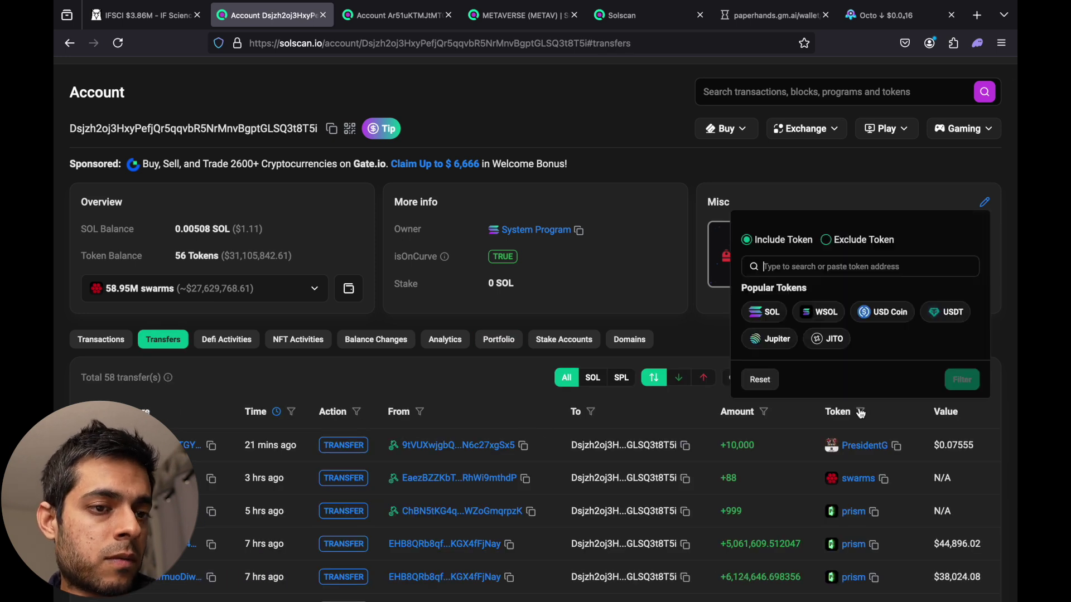
key("ctrl+v")
left_click(879, 504)
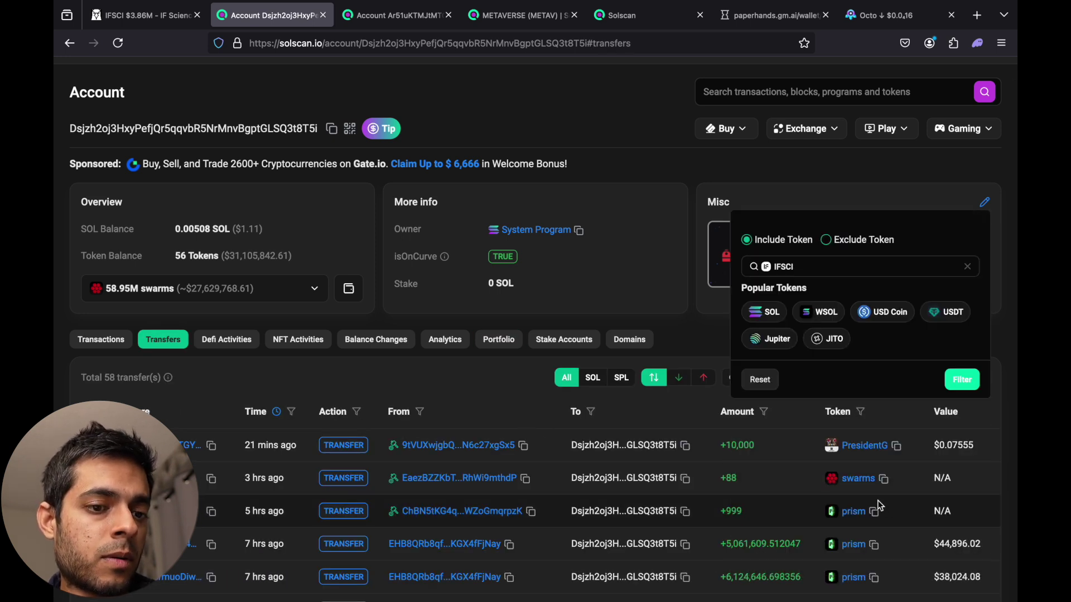
left_click(962, 380)
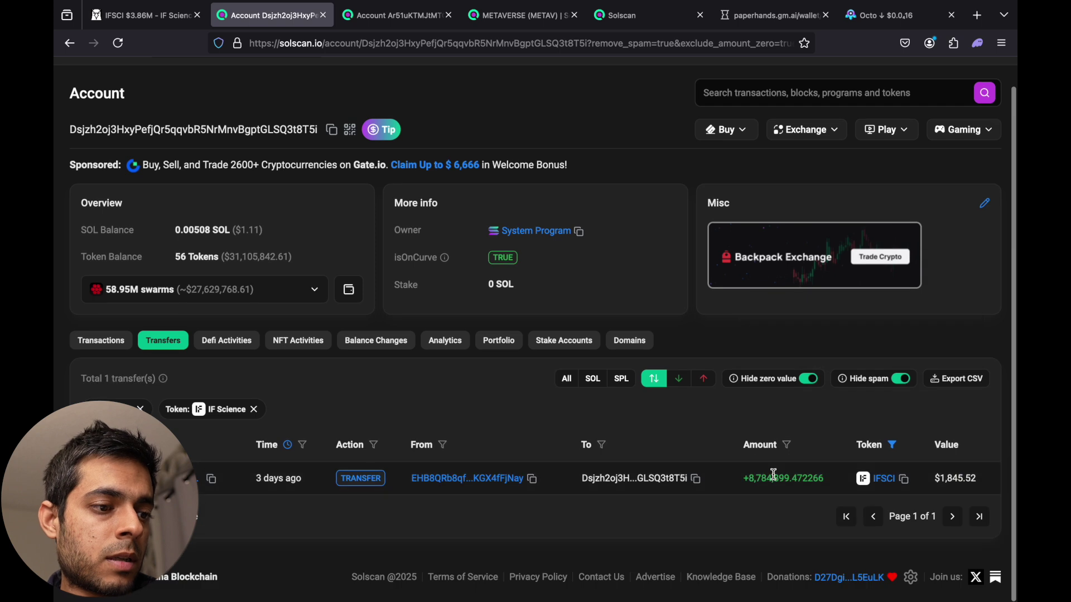
left_click(468, 478)
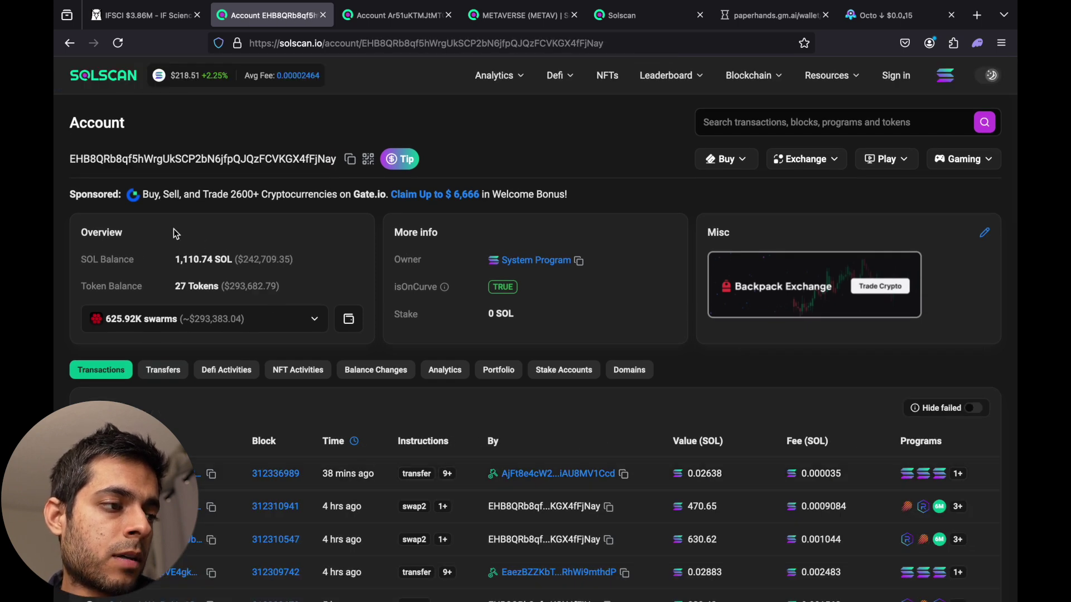
Return to the unfiltered transfers and show the wallet's token portfolio
left_click(69, 43)
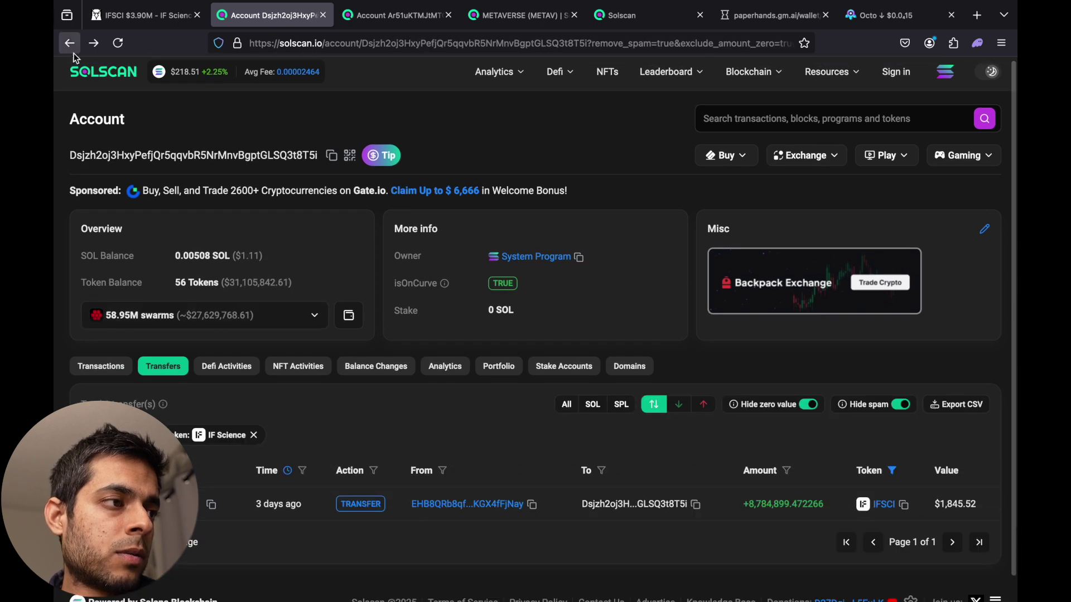
left_click(69, 43)
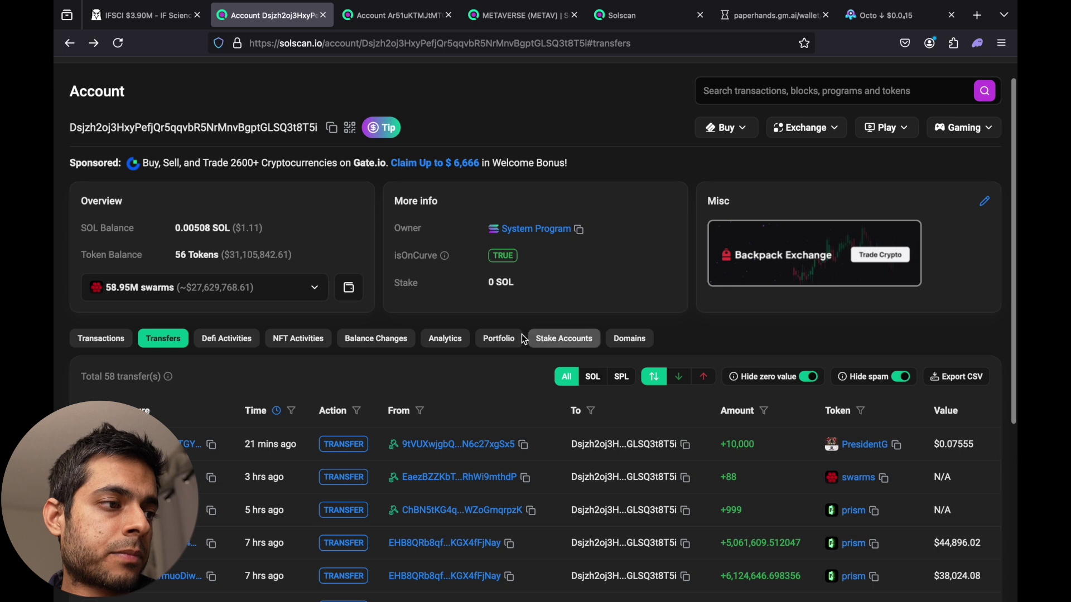
left_click(502, 338)
scroll(518, 340, "down", 3)
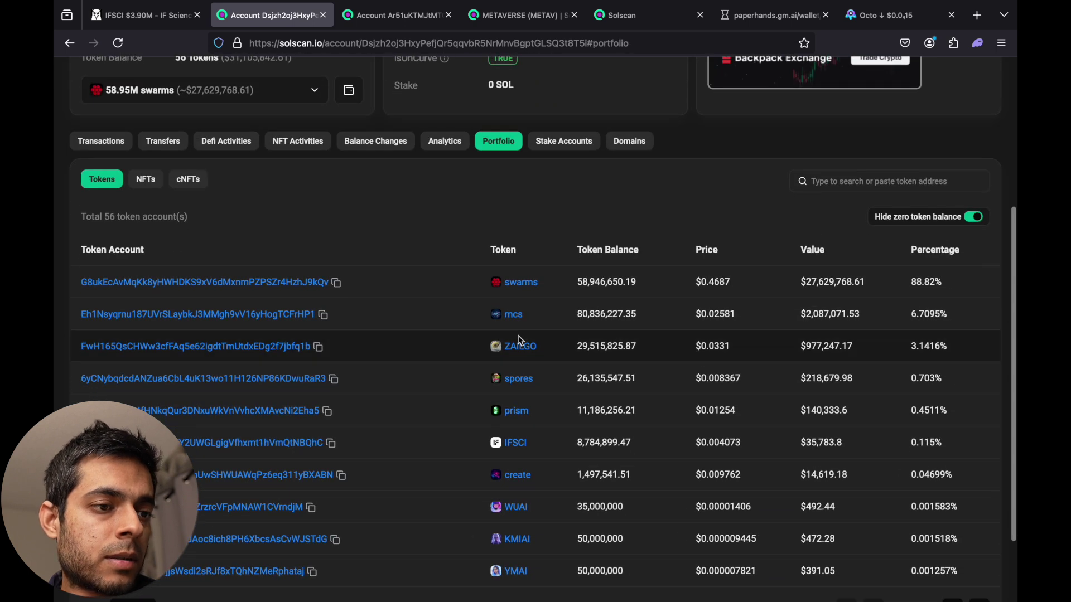
scroll(518, 339, "down", 2)
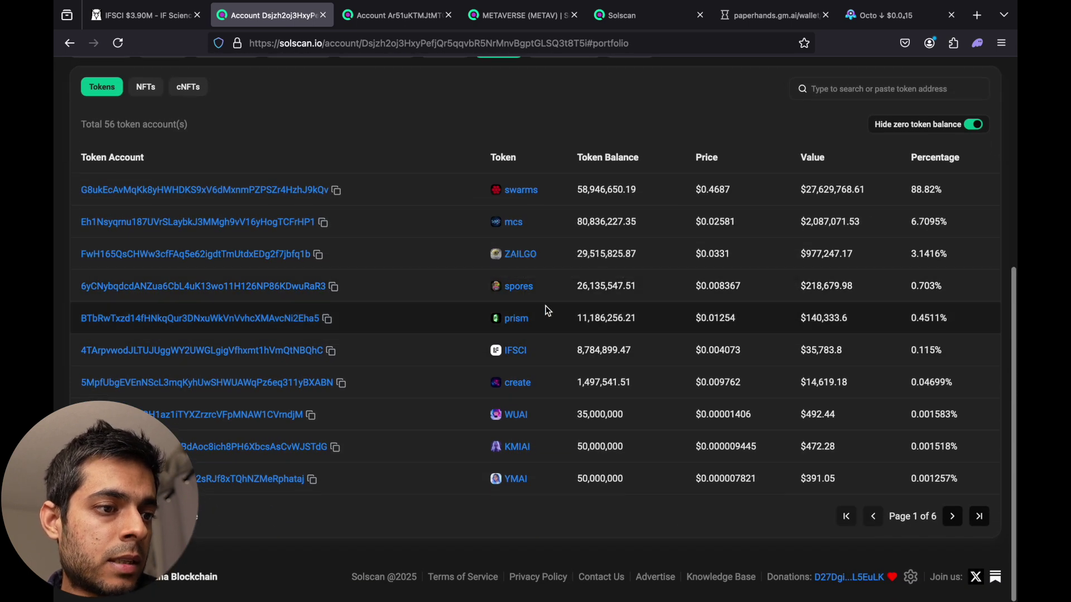
Open the 11,186,256.21 PrismAI token account and copy its token address for a DexScreener search
left_click(241, 323)
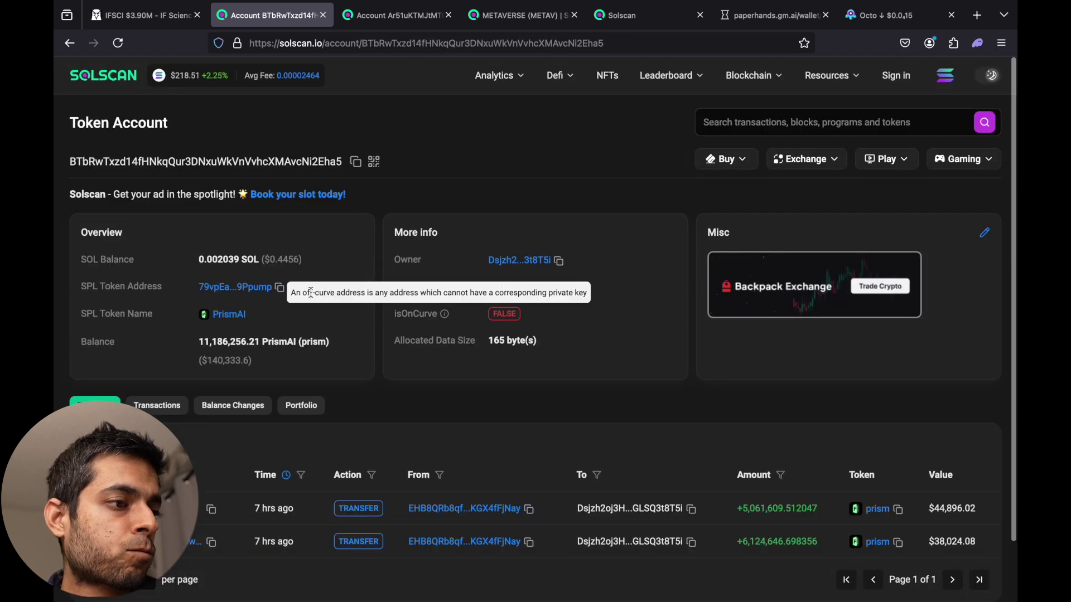
left_click(279, 287)
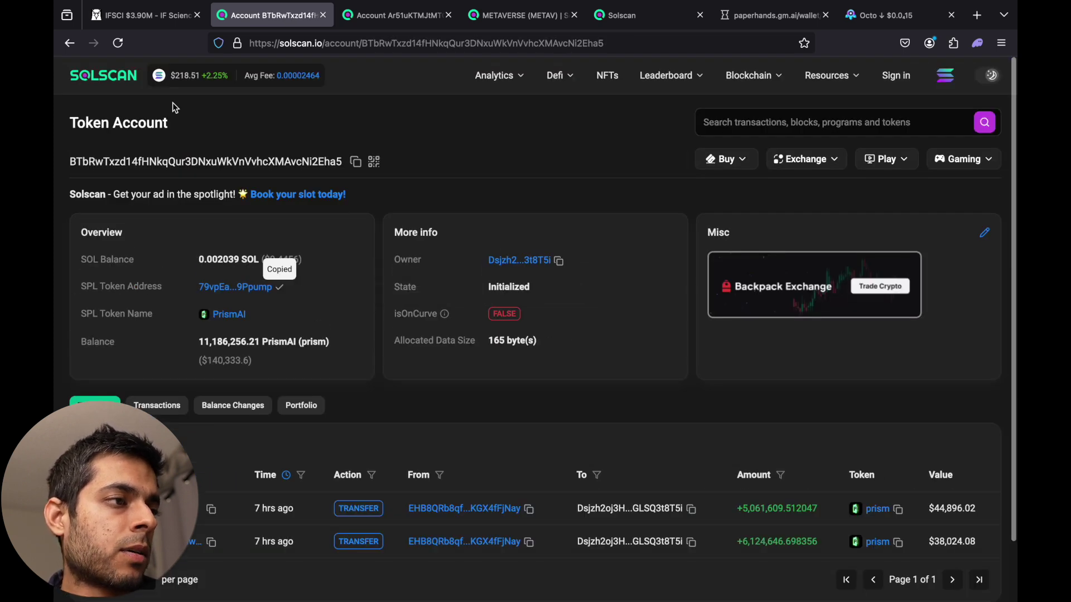
left_click(139, 15)
left_click(120, 100)
Open the prism/SOL pair (~$13.2M market cap) and list its 4,821 holders
key("ctrl+v")
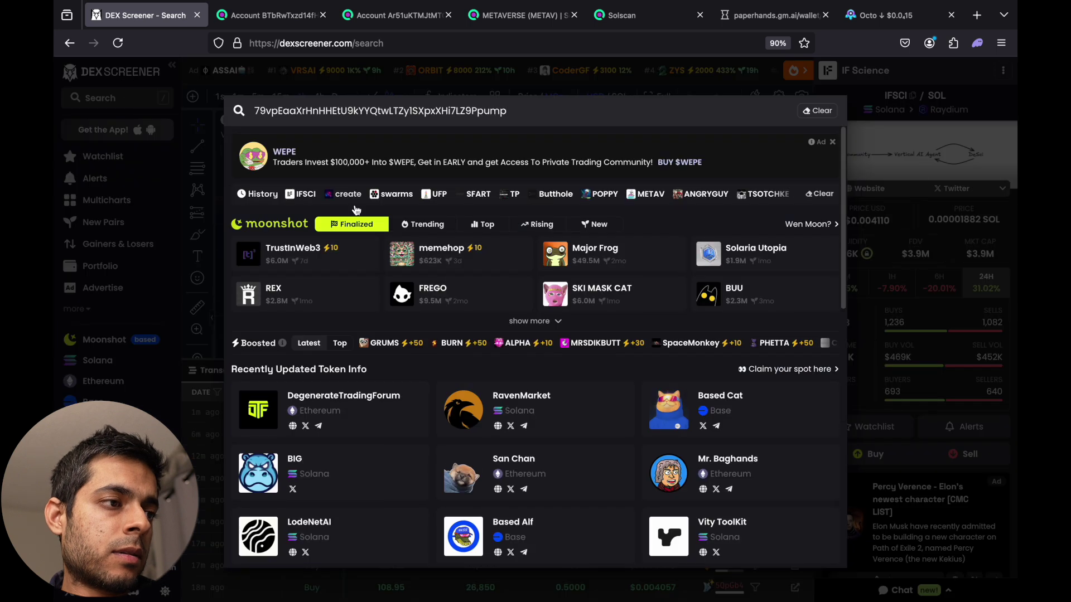
left_click(373, 201)
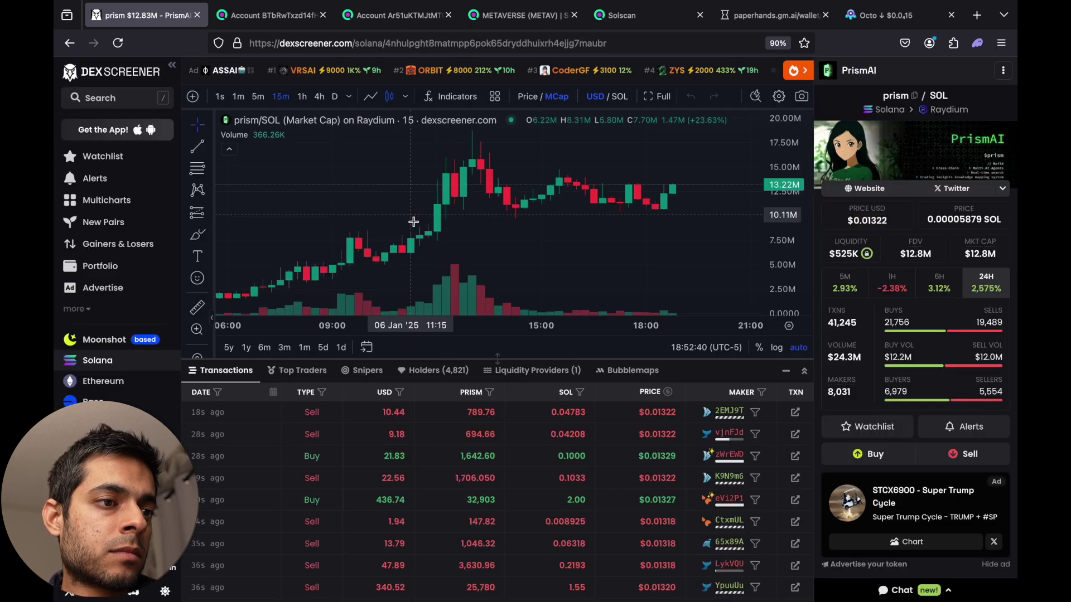
scroll(414, 222, "up", 3)
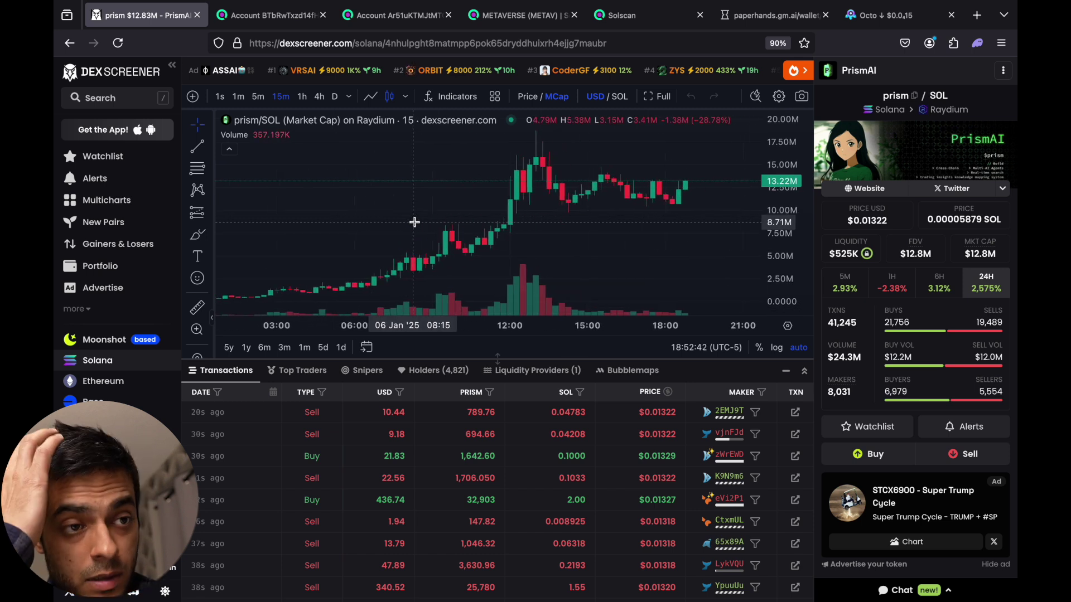
scroll(414, 222, "down", 3)
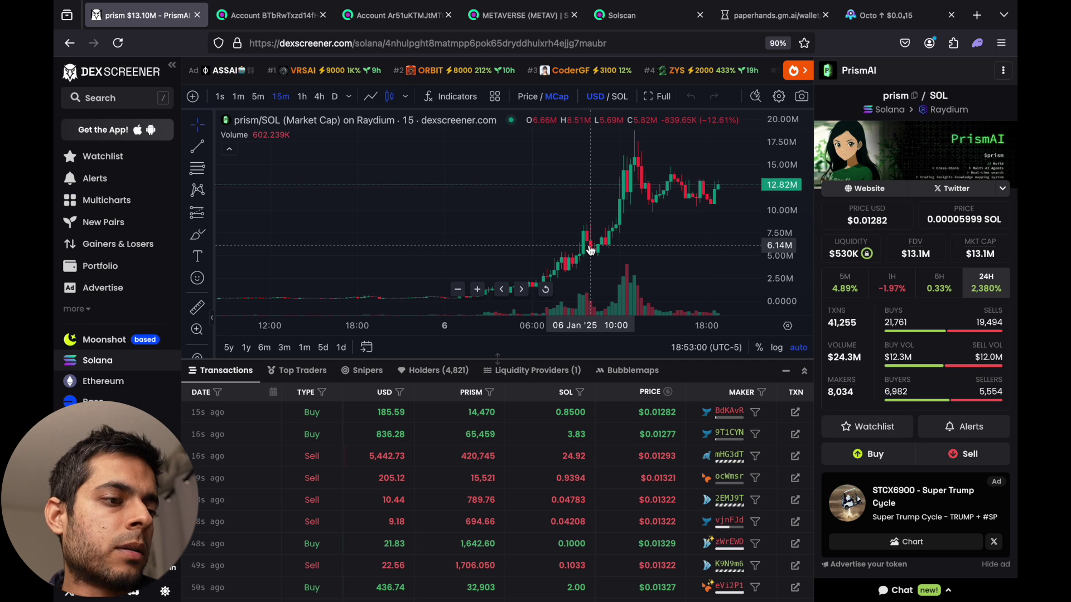
left_click(447, 376)
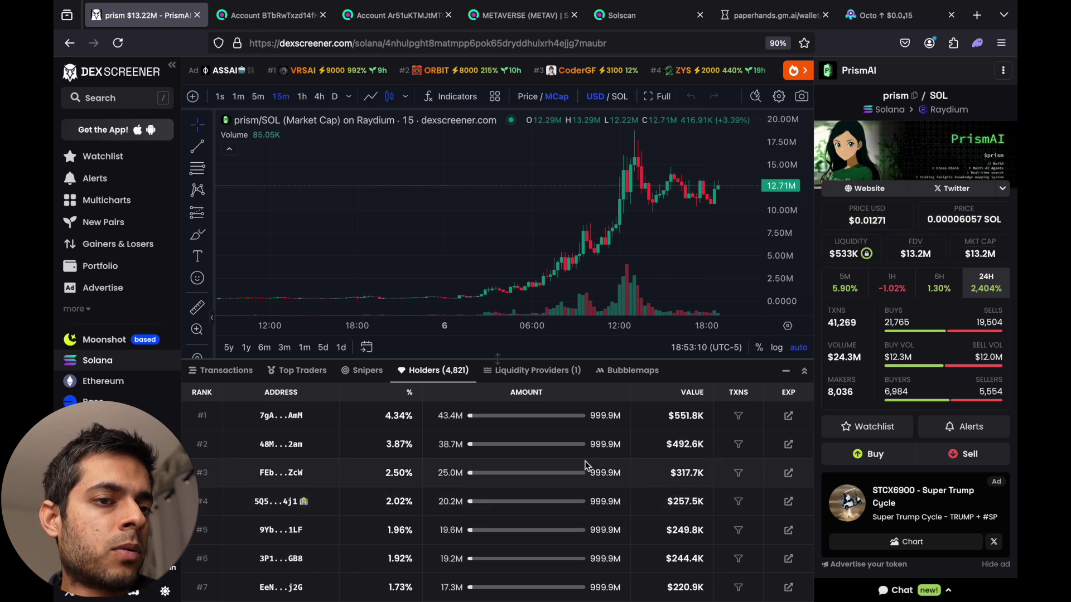
From the PrismAI token account, open the owning whale wallet and show its transfer history
left_click(265, 14)
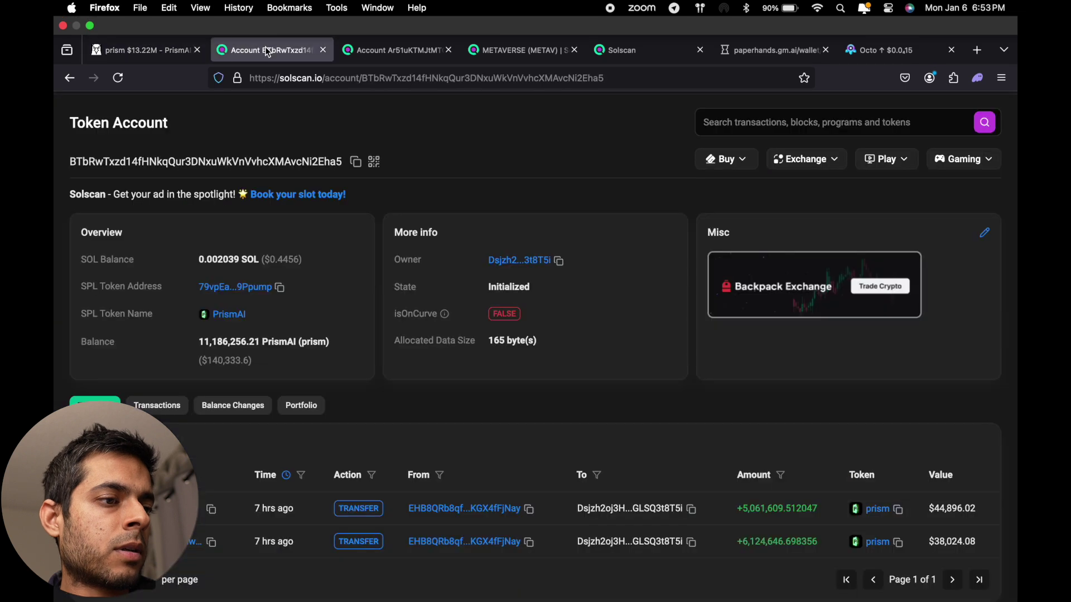
left_click(518, 260)
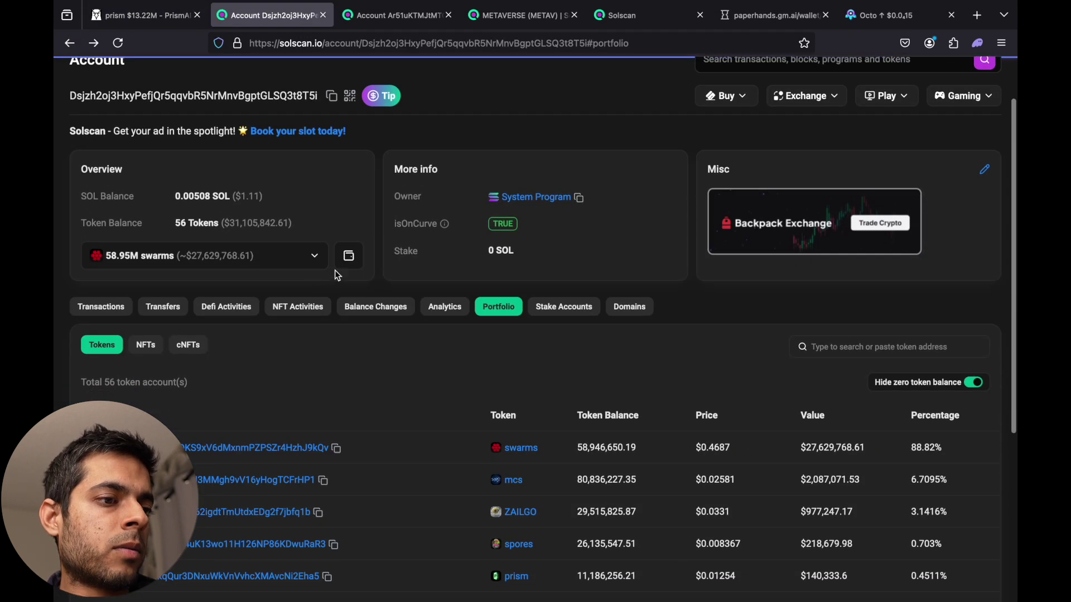
scroll(502, 337, "down", 1)
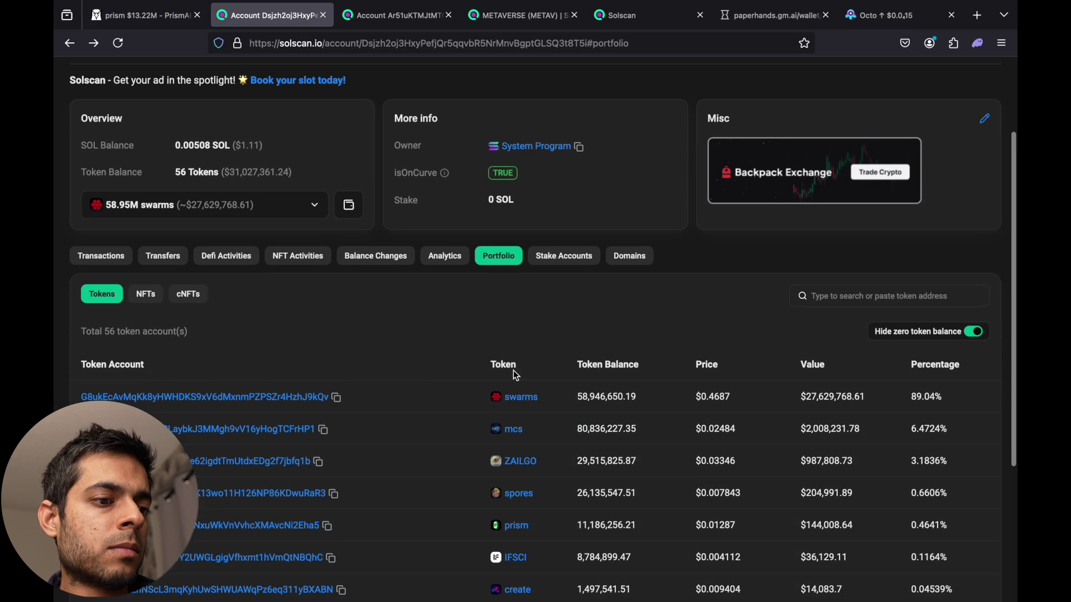
scroll(539, 488, "down", 3)
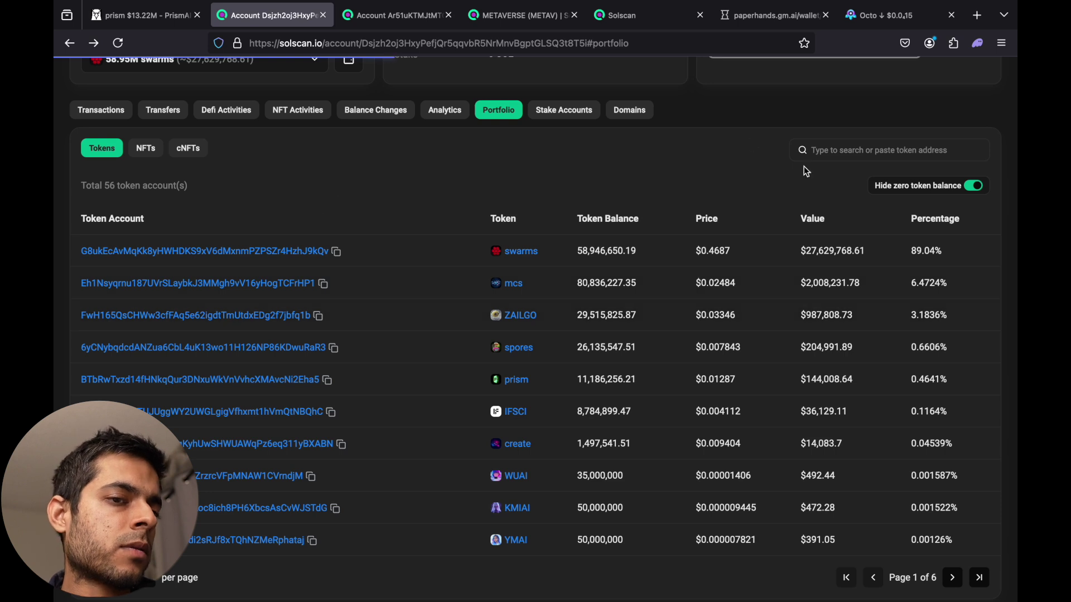
scroll(298, 110, "up", 2)
left_click(69, 43)
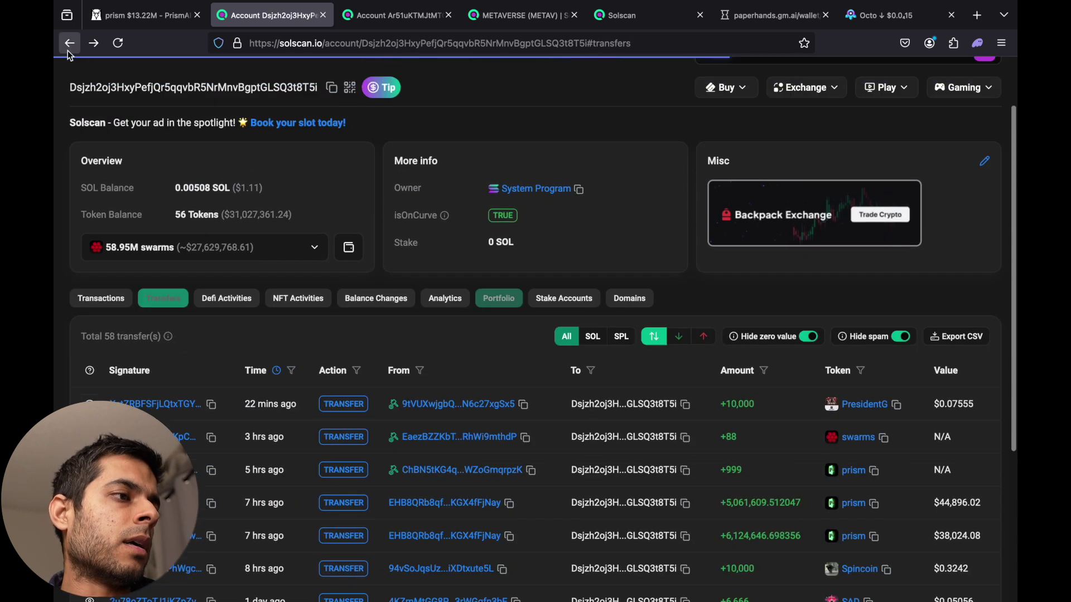
Filter the transfers by the pasted PrismAI token address, leaving two incoming prism transfers
left_click(861, 411)
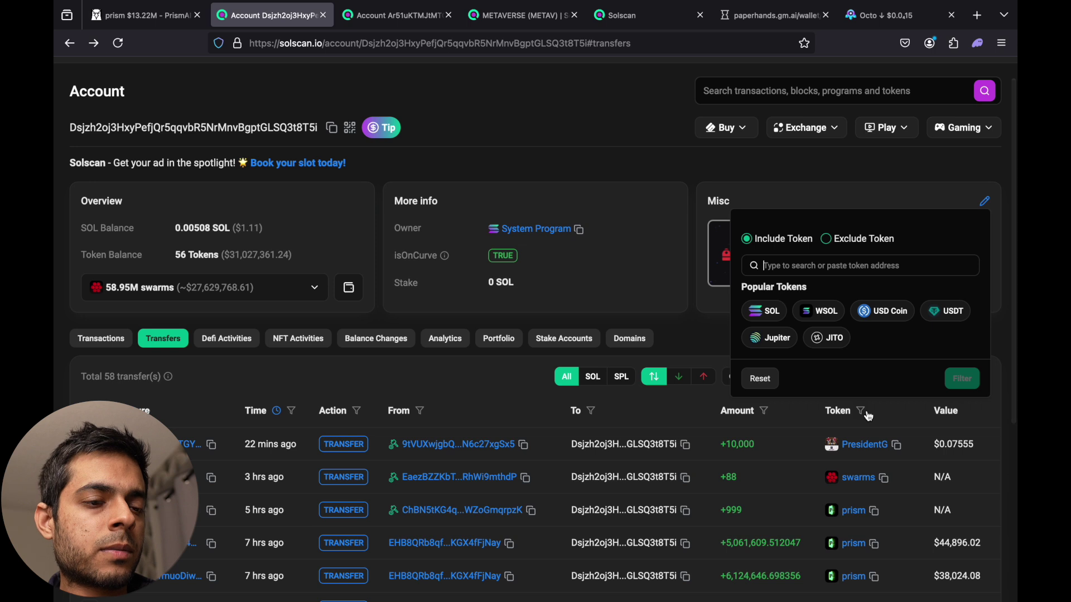
left_click(836, 265)
key("ctrl+v")
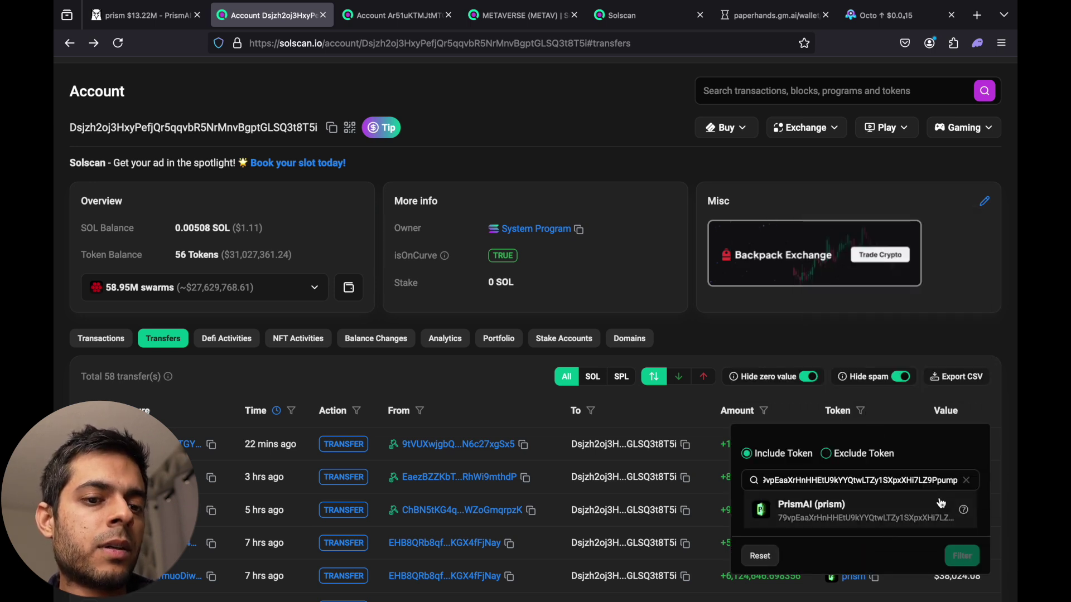
left_click(913, 524)
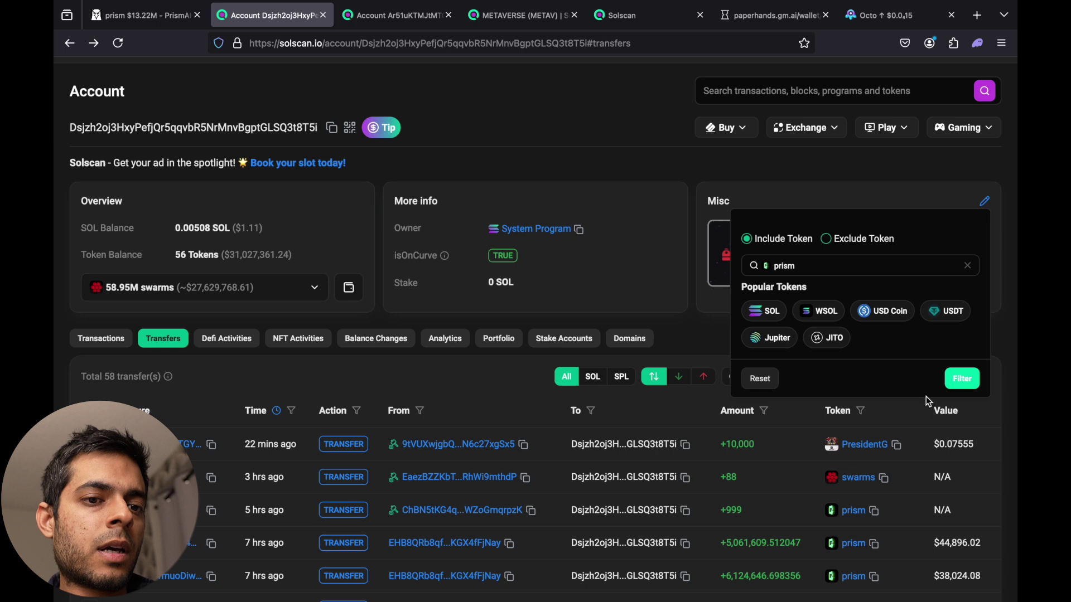
left_click(953, 376)
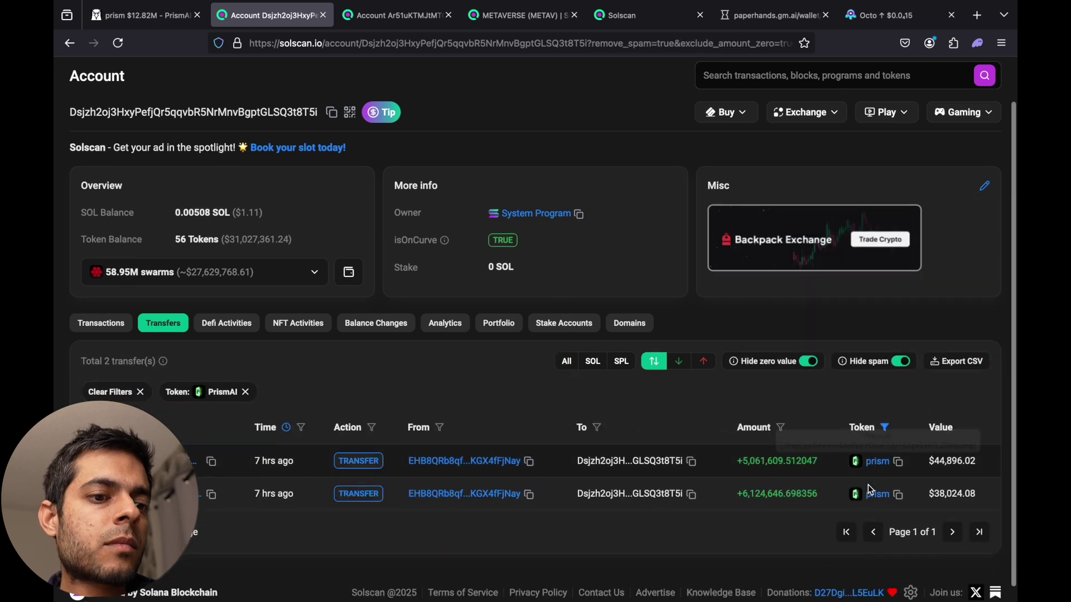
scroll(867, 484, "down", 2)
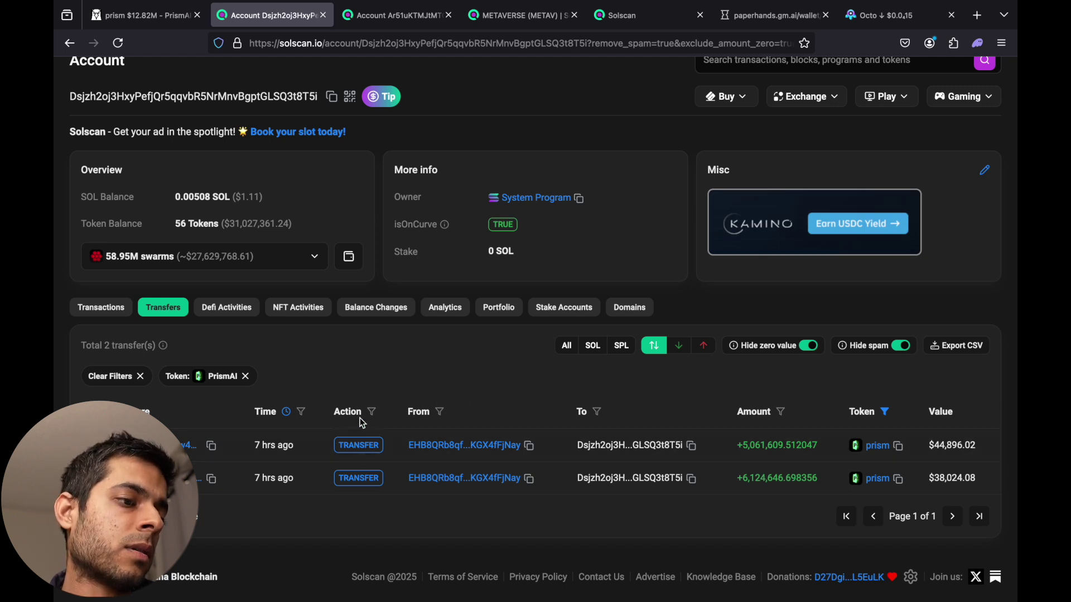
Open the wallet that sent the PrismAI transfers and browse its portfolio, mostly swarms tokens
left_click(462, 484)
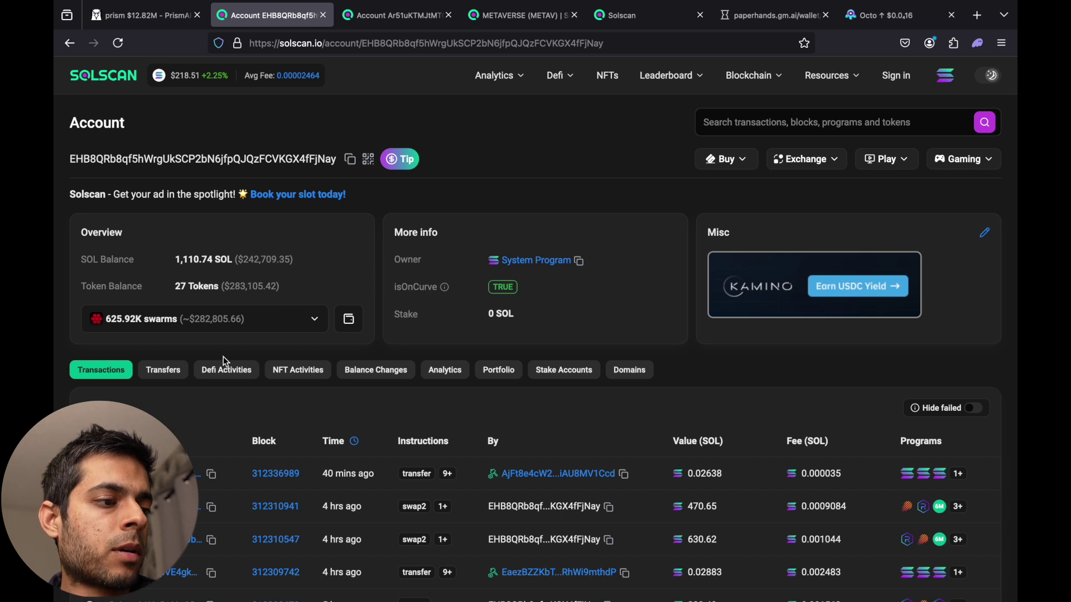
left_click(499, 370)
scroll(537, 444, "down", 4)
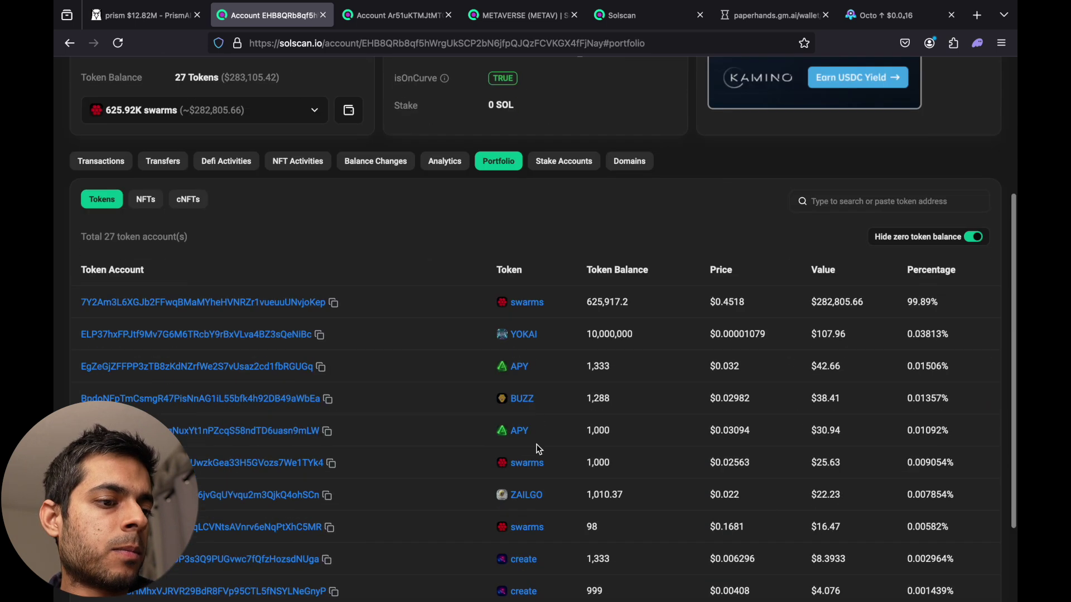
scroll(536, 444, "down", 3)
scroll(537, 444, "up", 2)
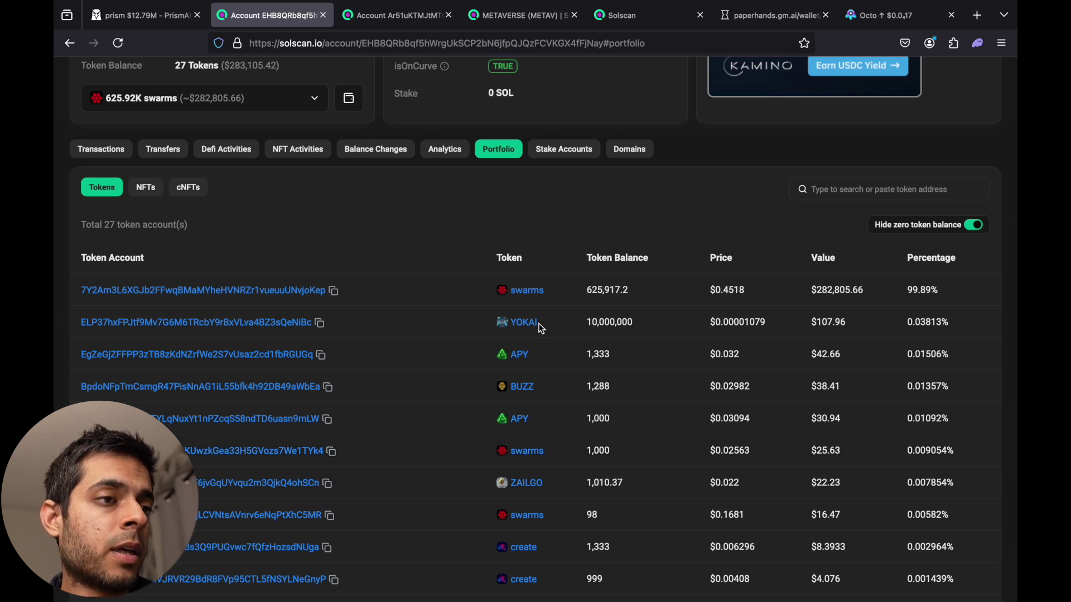
scroll(502, 223, "up", 3)
Switch back to DexScreener's prism/SOL chart, now at $12.7M market cap with 4,821 holders
left_click(155, 17)
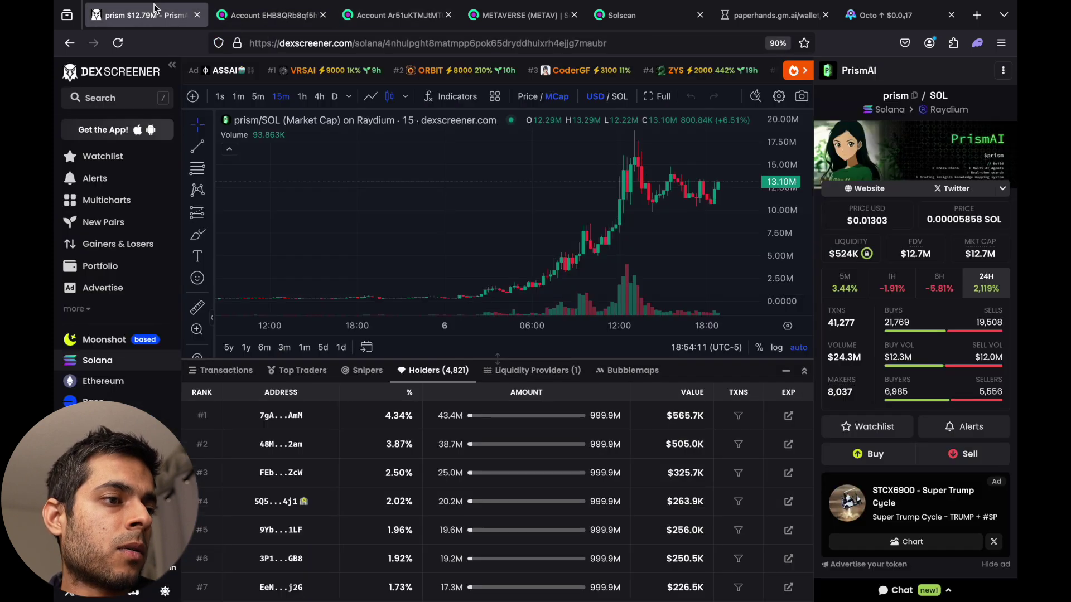